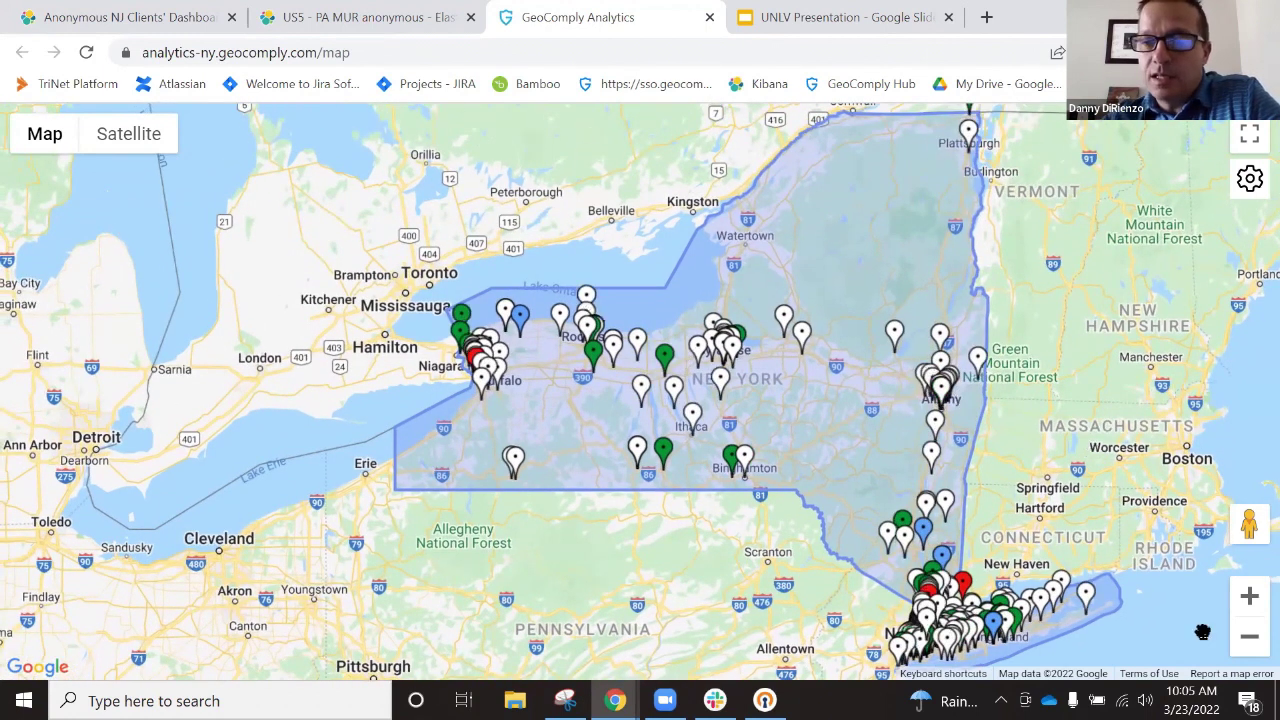
- Open the details of the red marker near Stamford, beside the New York–Connecticut boundary
left_click_drag(1092, 438, 1063, 362)
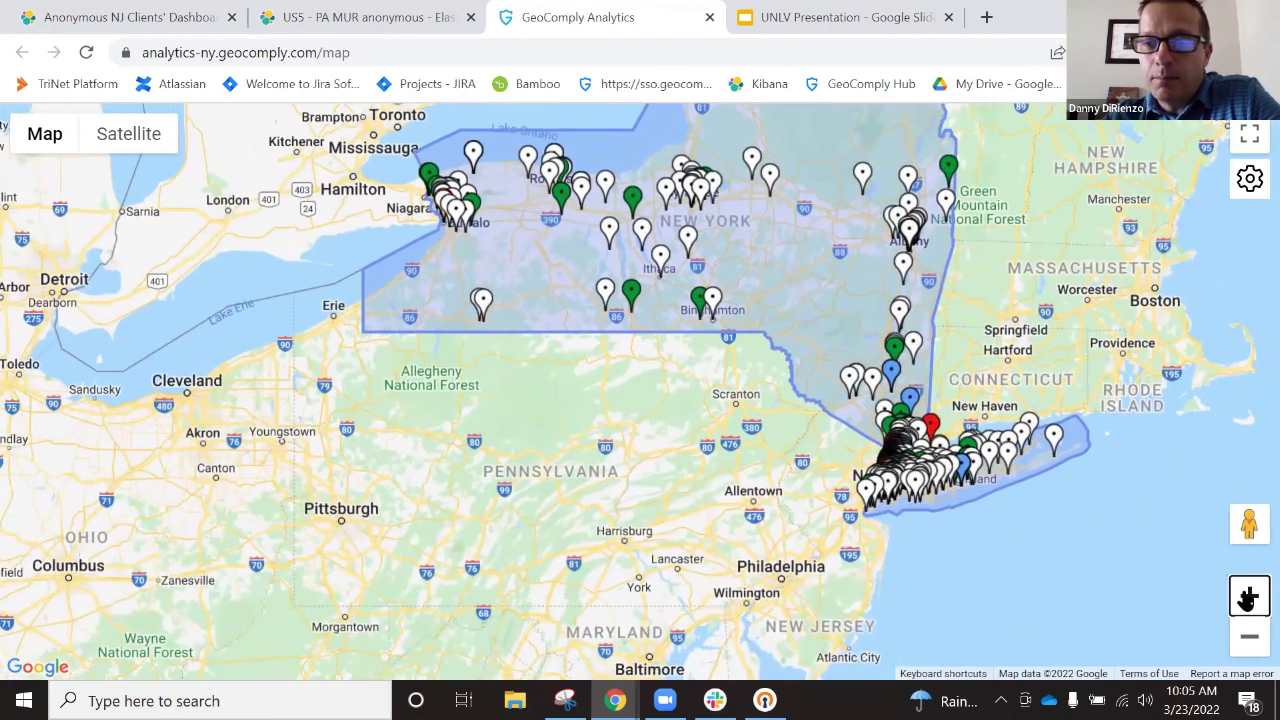
left_click(1249, 596)
scroll(975, 437, "up", 2)
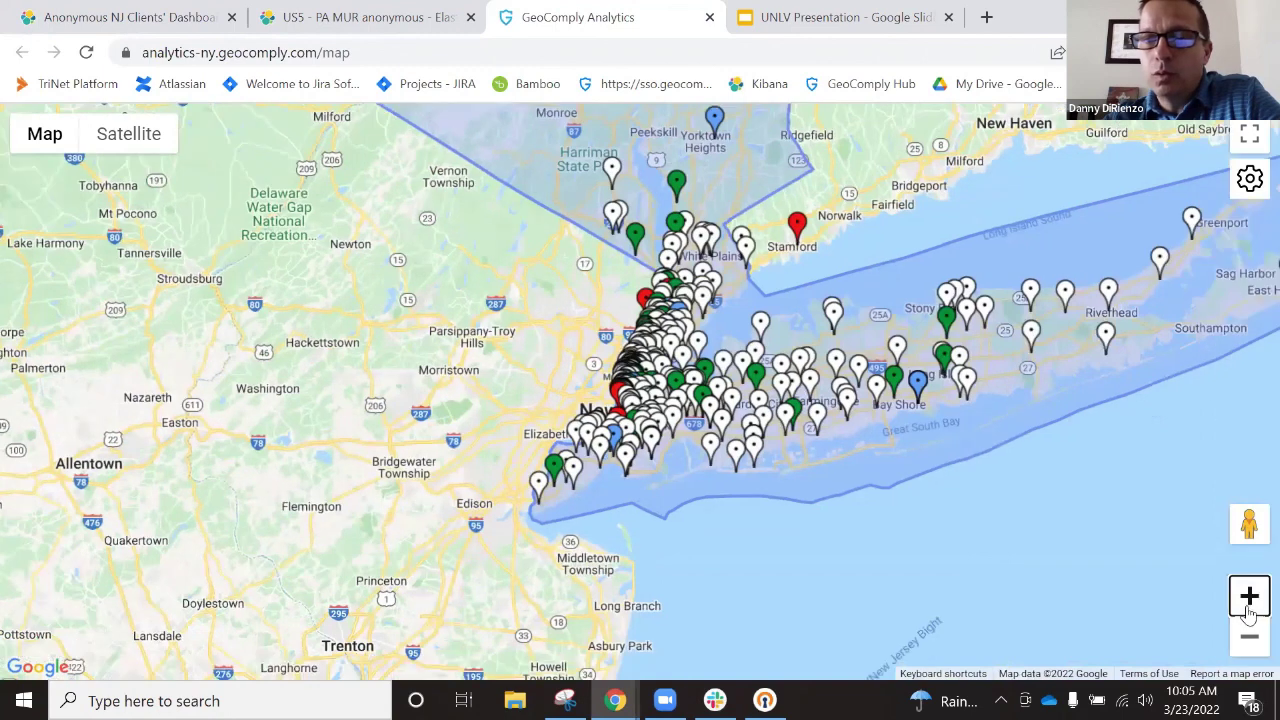
left_click(1249, 596)
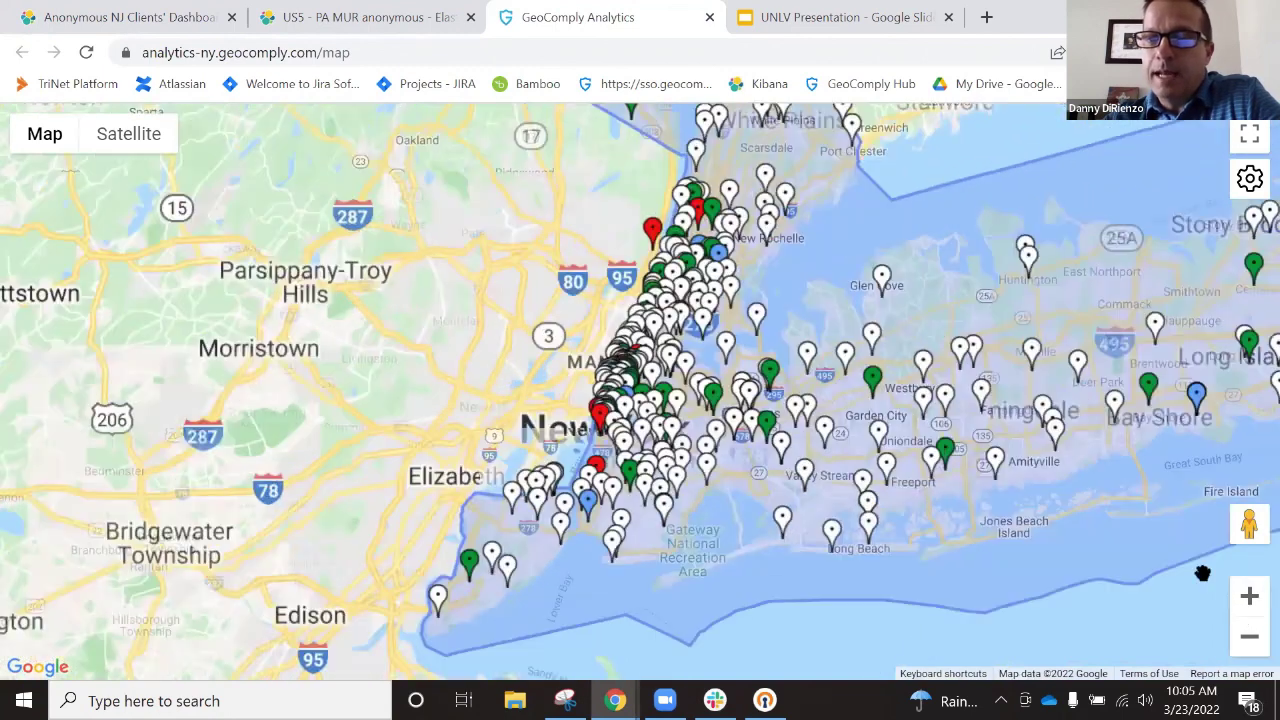
left_click(1249, 636)
scroll(1203, 595, "down", 1)
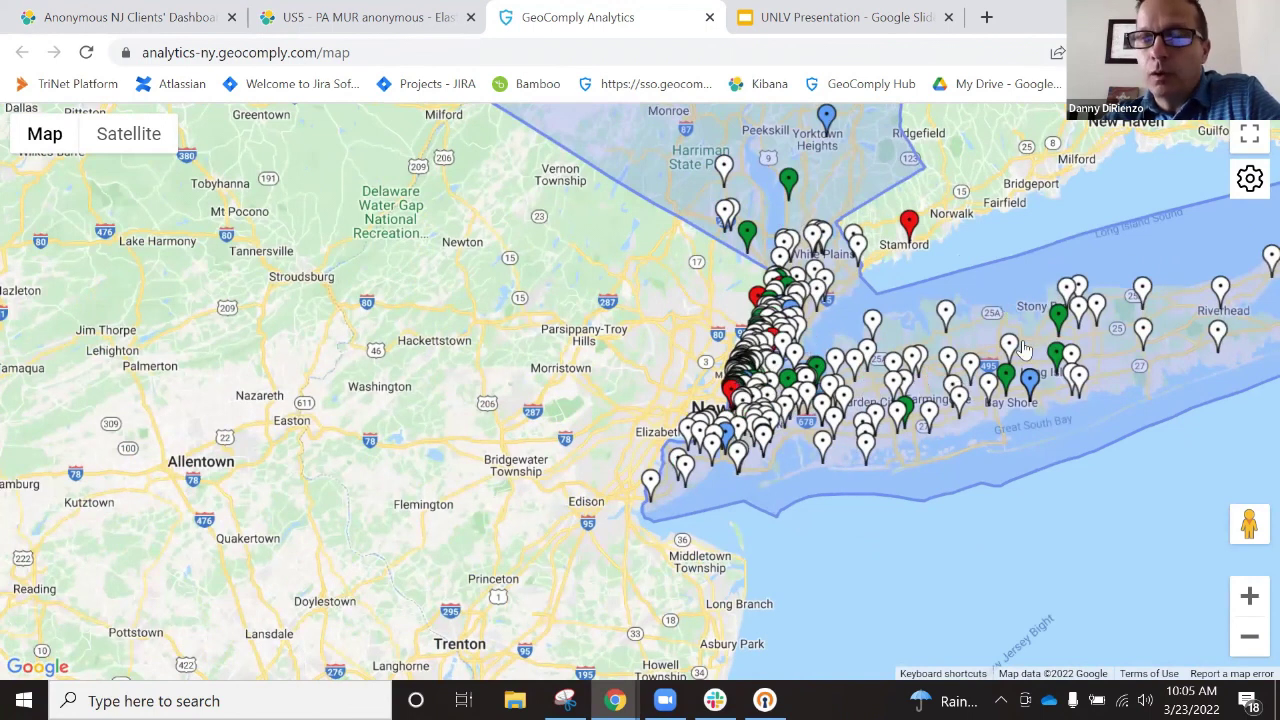
left_click_drag(1021, 309, 1027, 334)
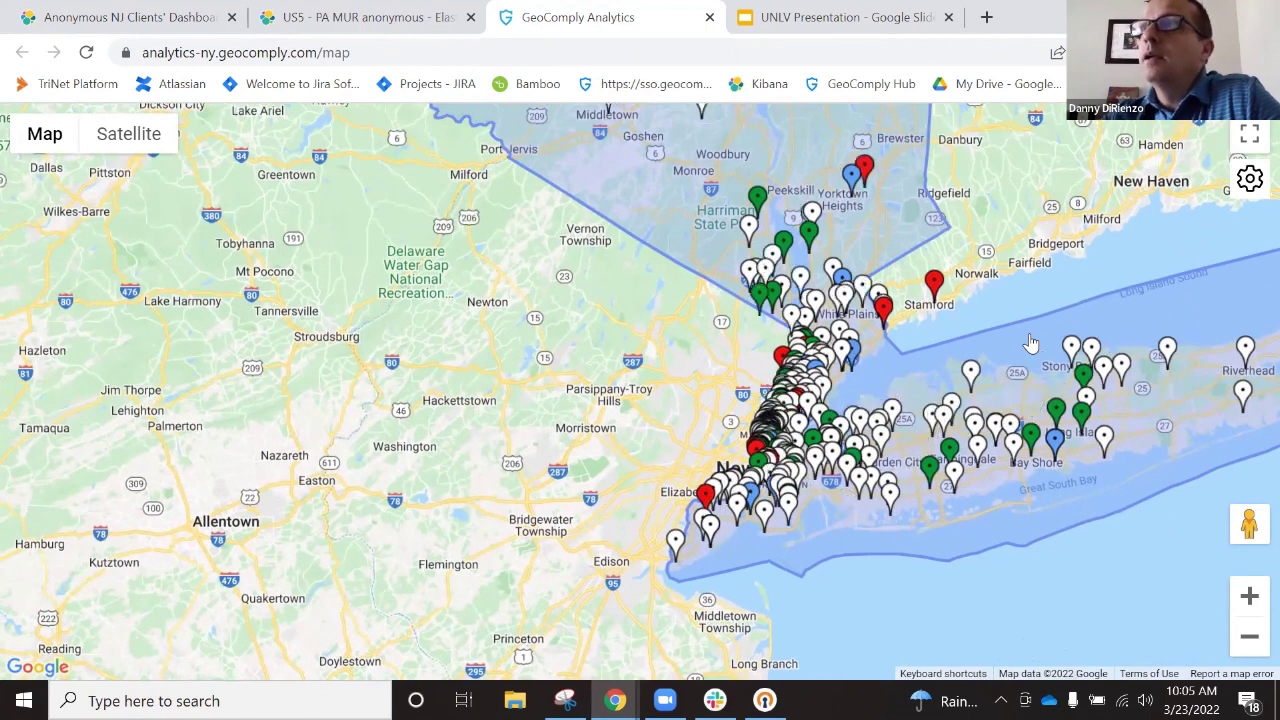
left_click(933, 288)
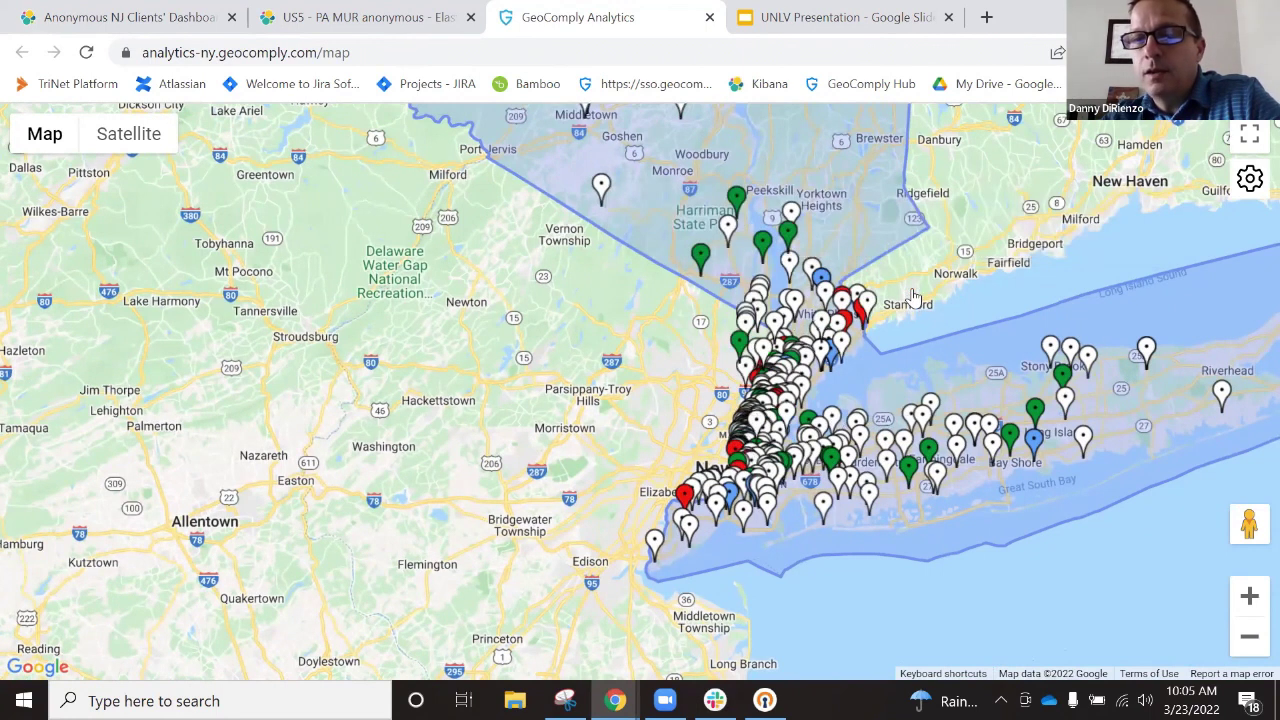
left_click(861, 318)
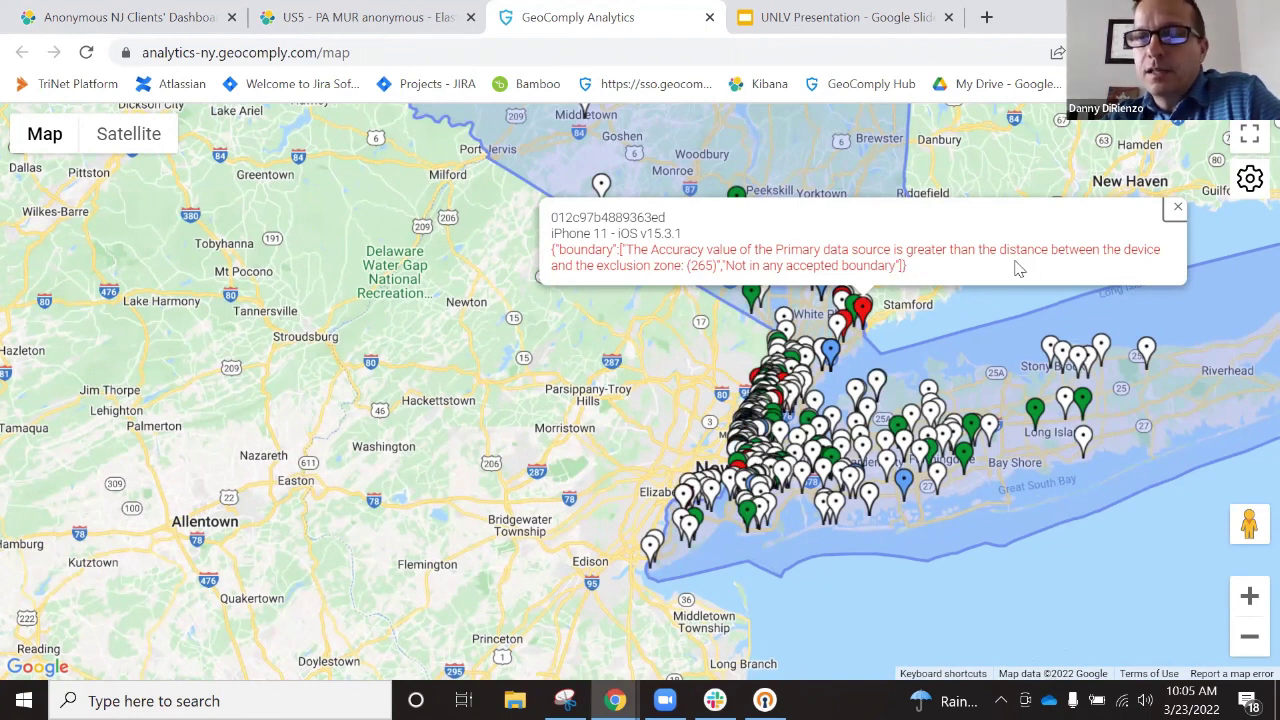
left_click(863, 317)
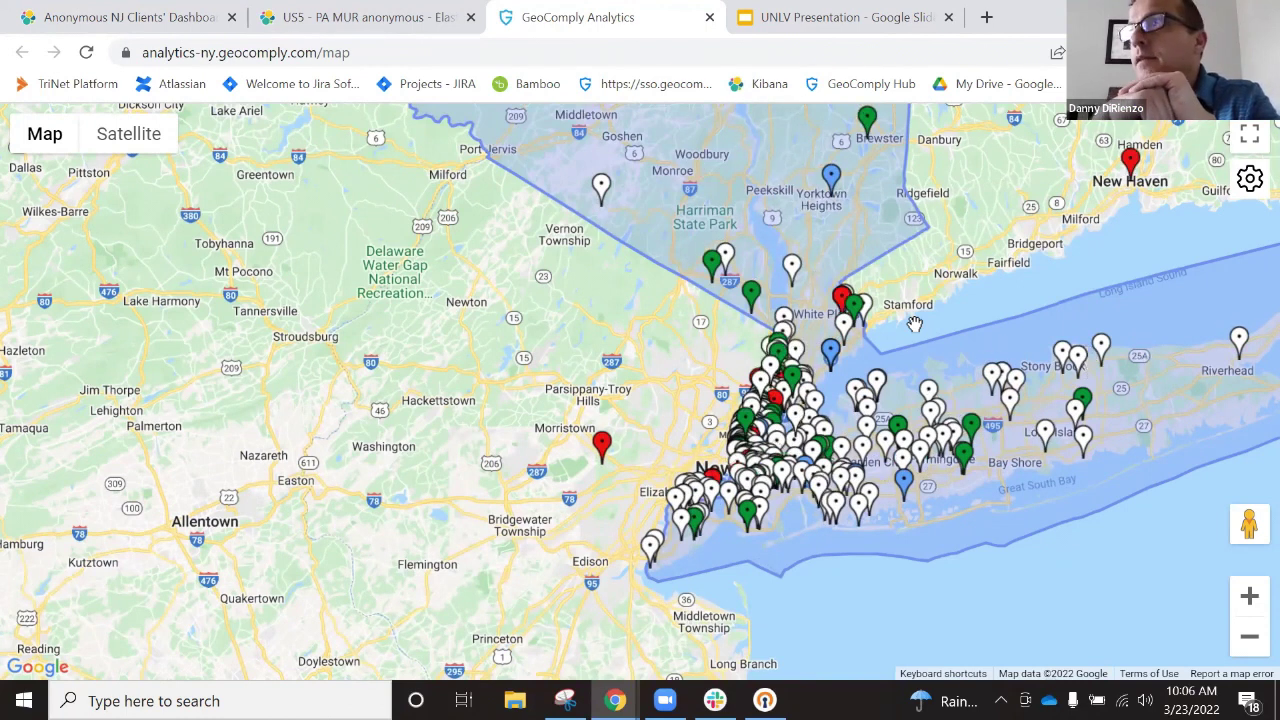
- Open the details of the red markers at New Haven and near Morristown, and of the white marker near Riverhead
left_click(1129, 164)
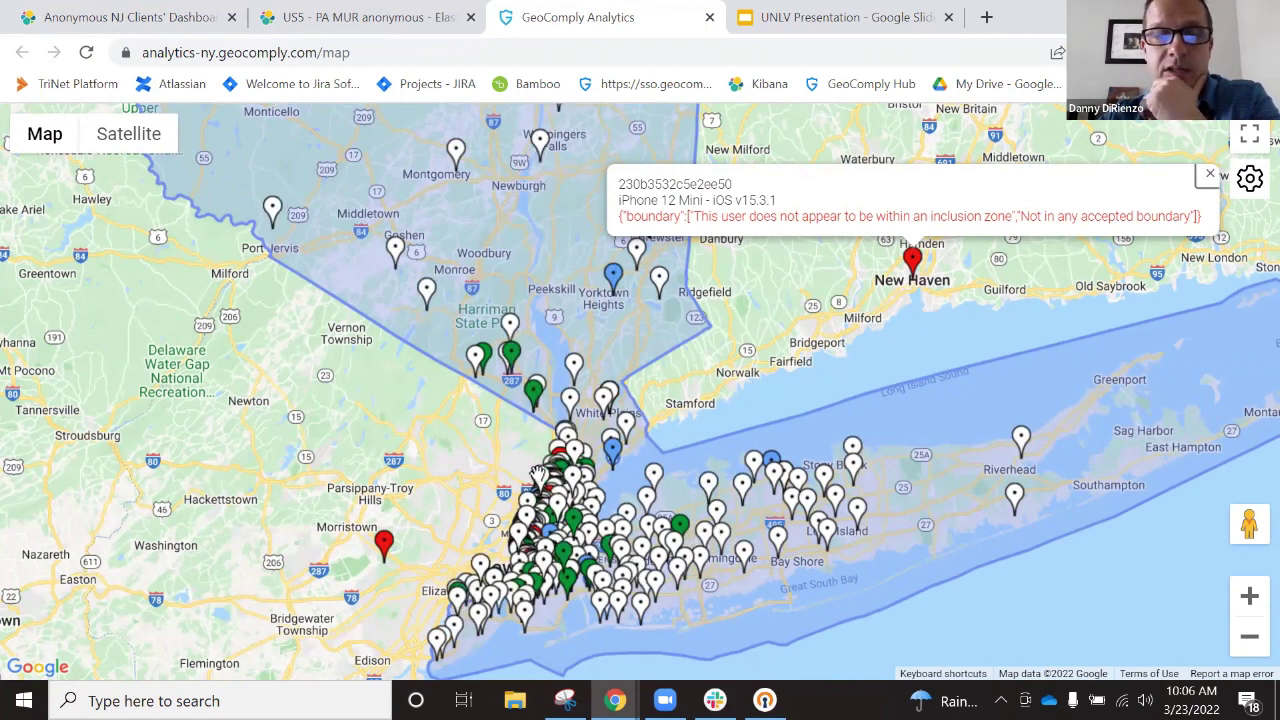
left_click(382, 547)
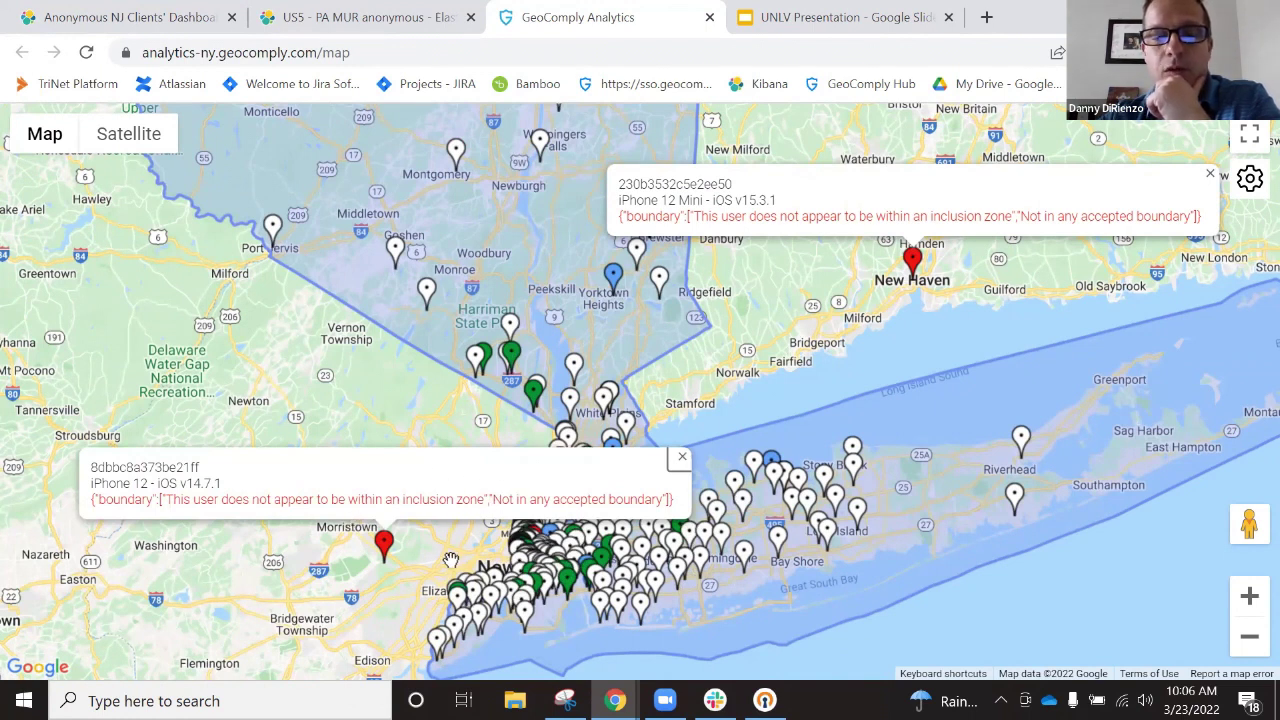
left_click(1013, 503)
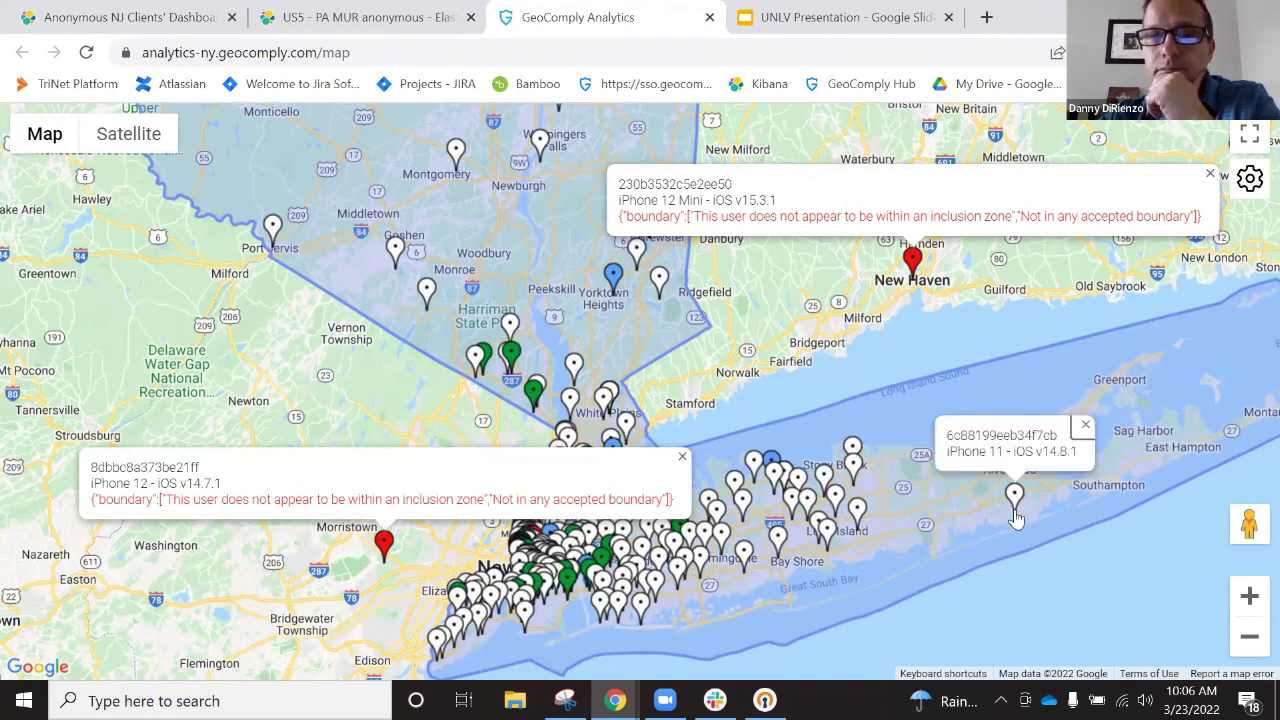
- Examine the markers along the New York–New Jersey boundary, from Yonkers up to Suffern
left_click(1250, 598)
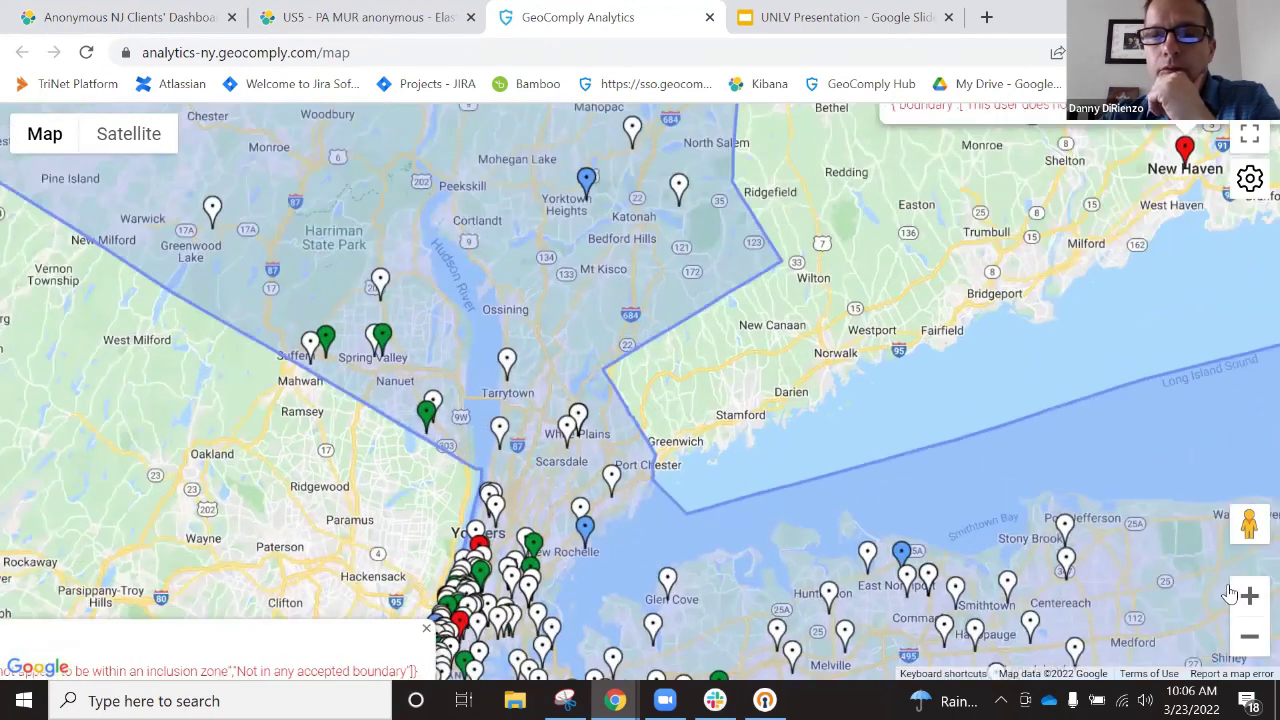
left_click(1249, 596)
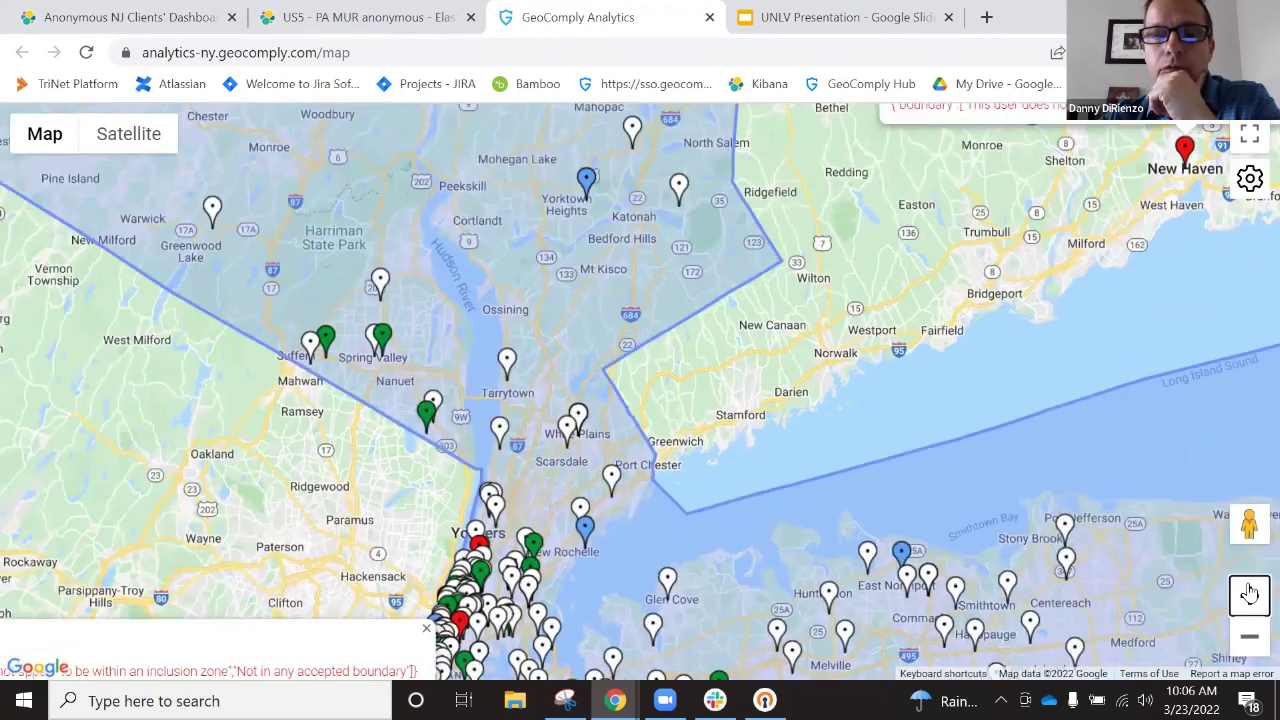
left_click(1249, 596)
left_click_drag(936, 150, 969, 108)
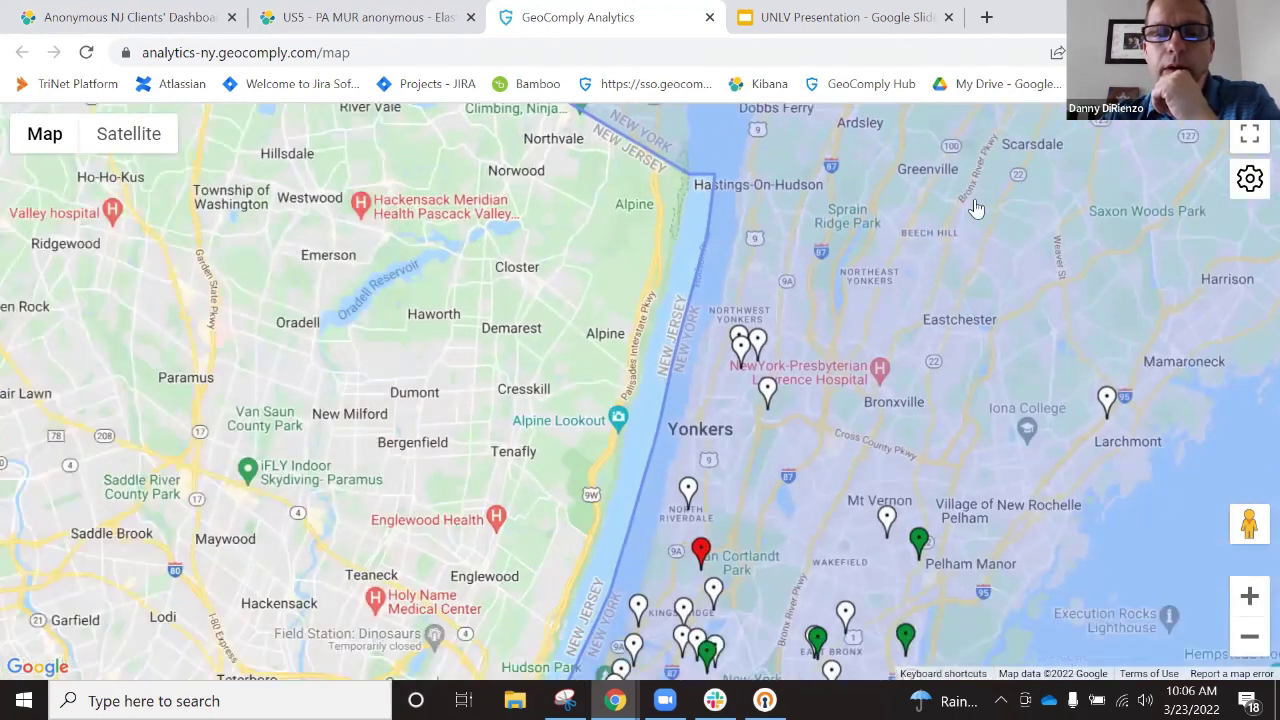
left_click_drag(700, 500, 851, 238)
left_click_drag(600, 300, 620, 460)
left_click_drag(30, 110, 390, 489)
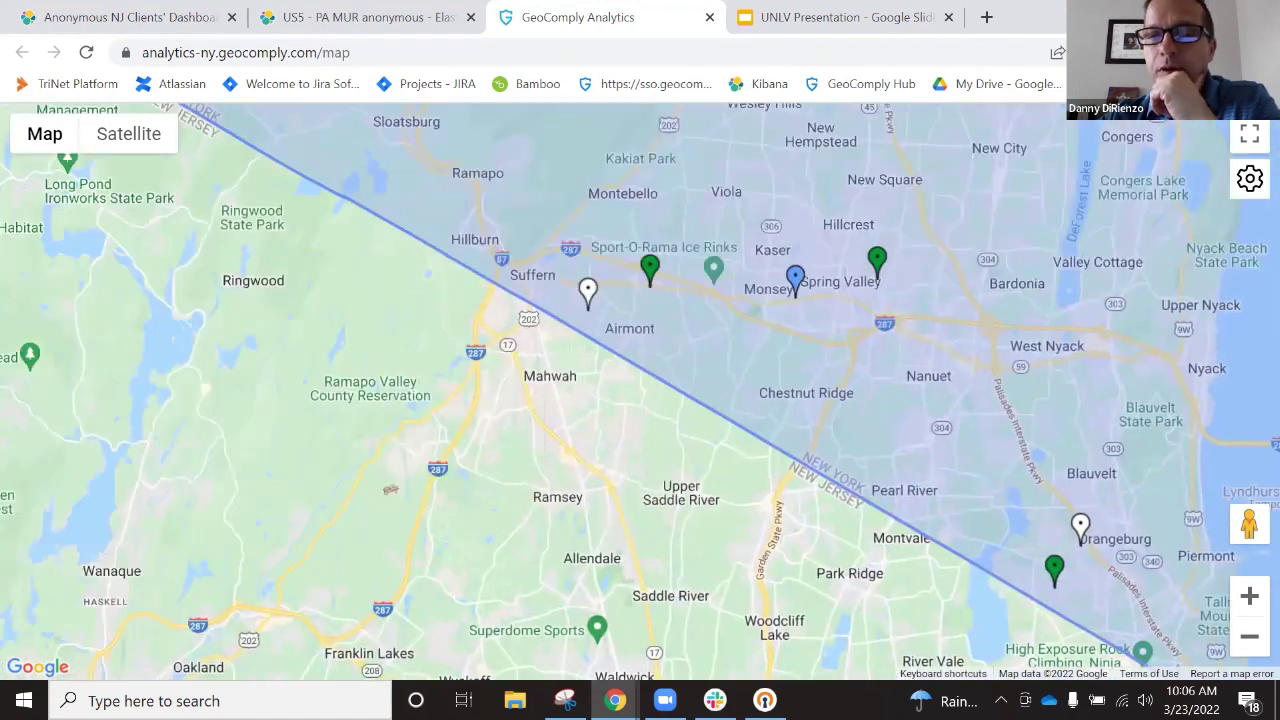
- Open the details of the red marker near Youngstown, north of Niagara Falls by the Canadian border
left_click(1249, 637)
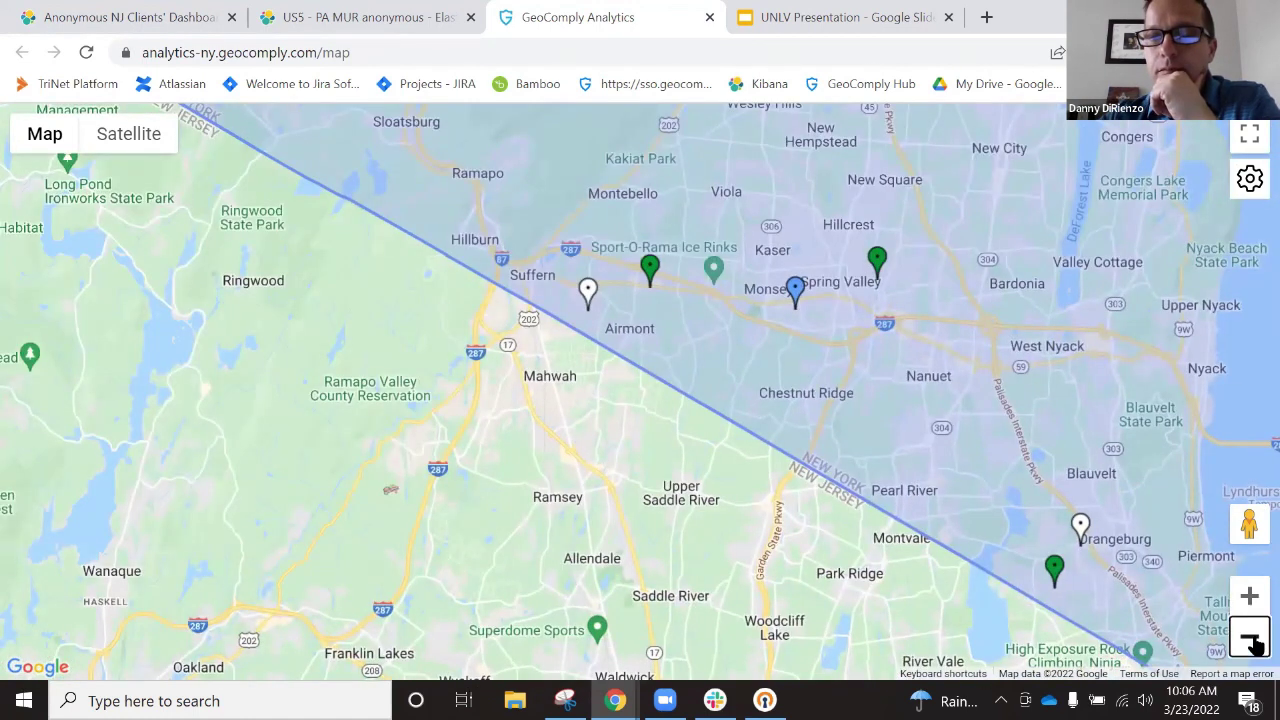
left_click(1249, 637)
left_click(1249, 637)
left_click(1249, 637)
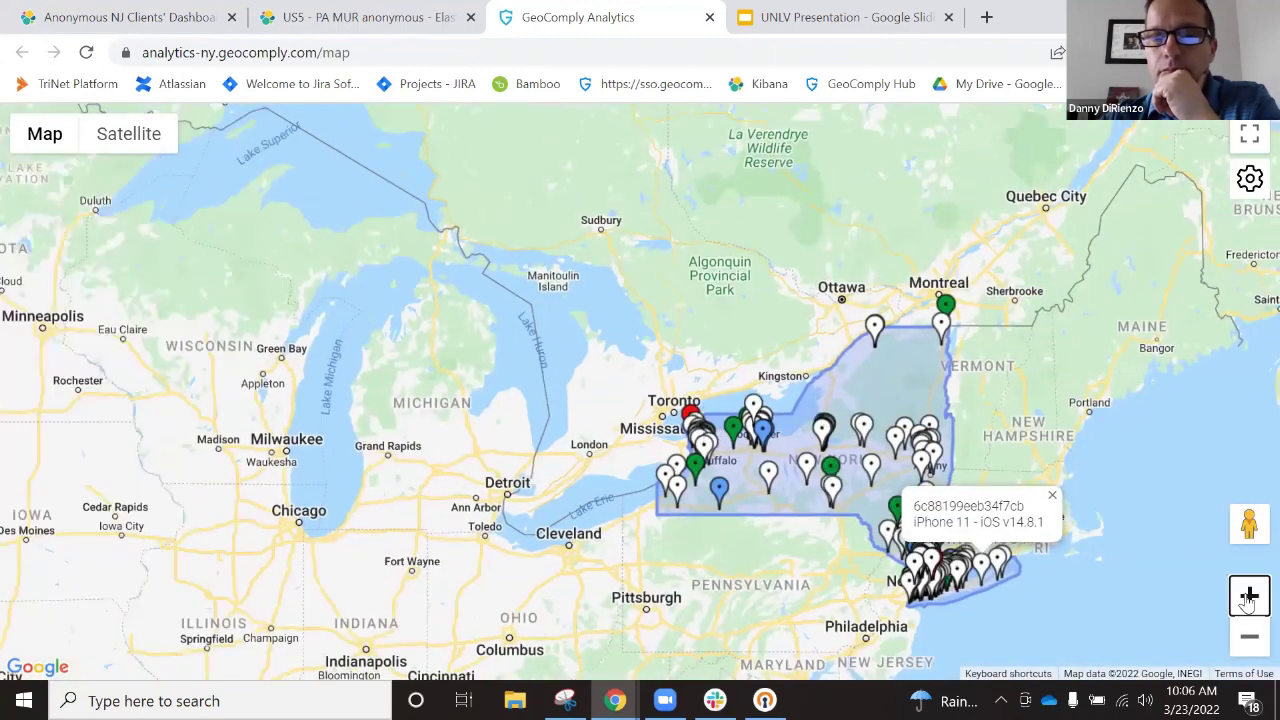
left_click(1249, 596)
left_click(1249, 596)
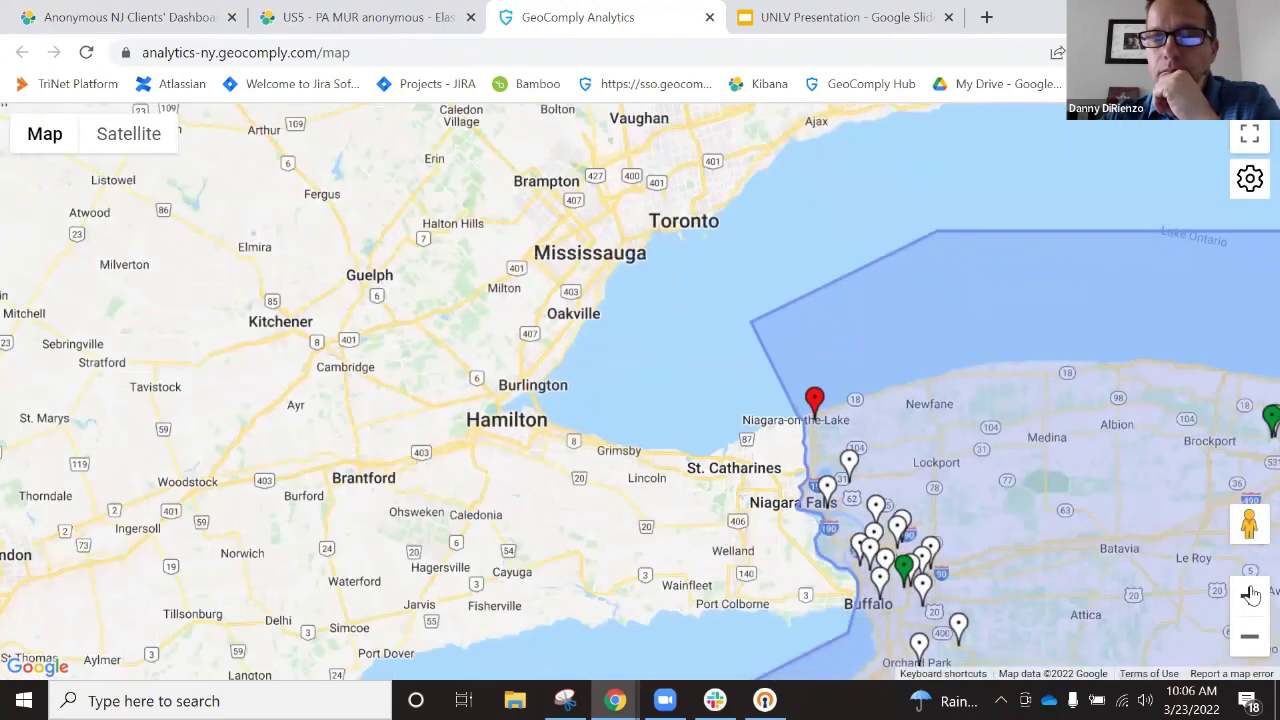
left_click(1251, 594)
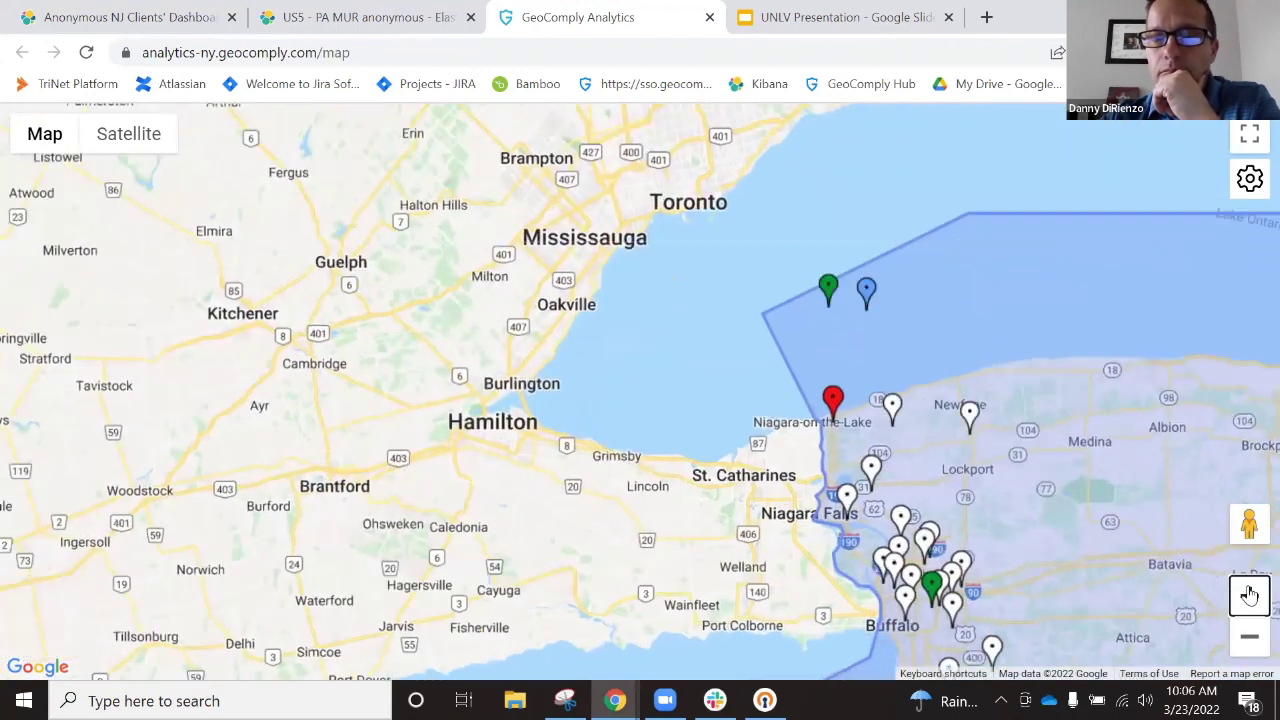
scroll(791, 240, "up", 2)
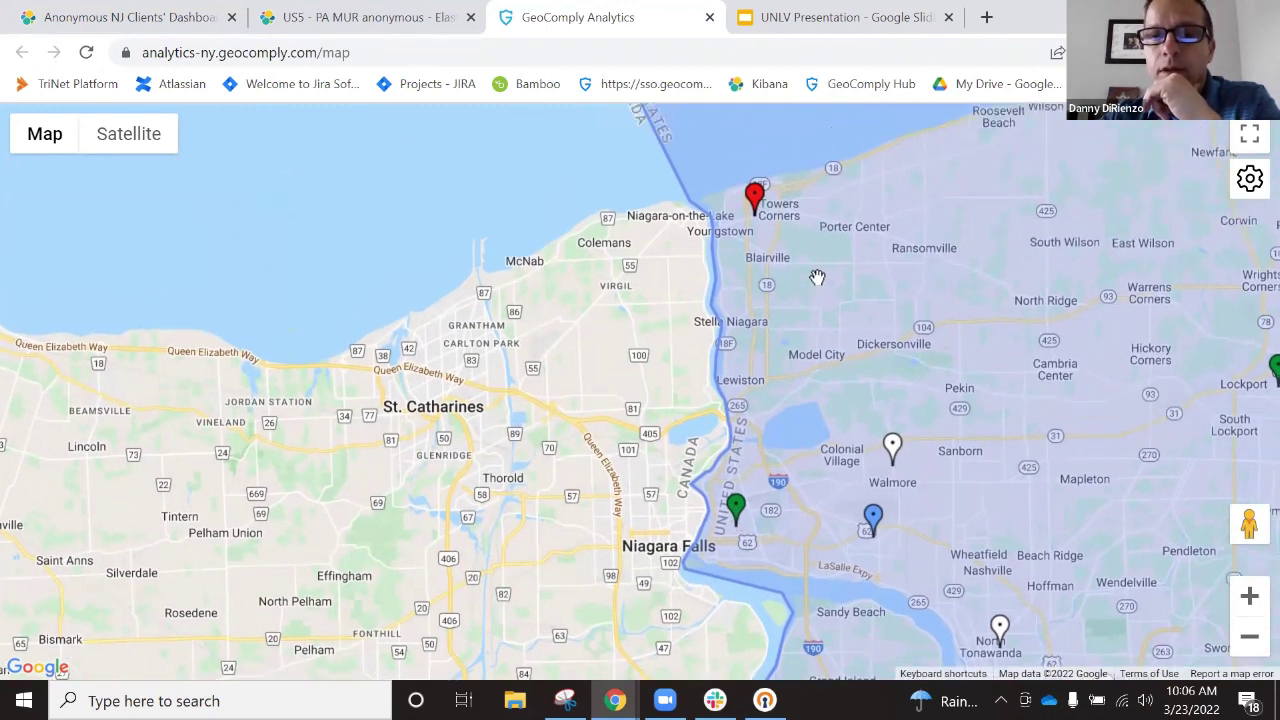
left_click(750, 232)
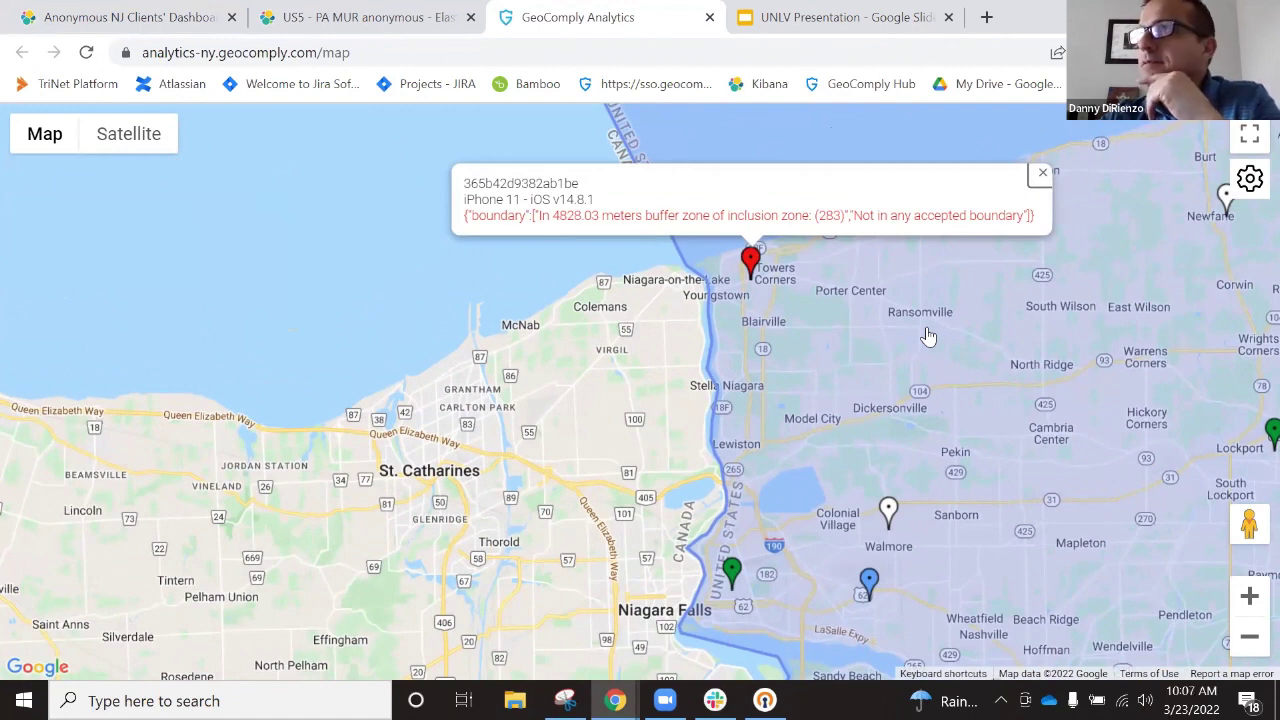
left_click(755, 266)
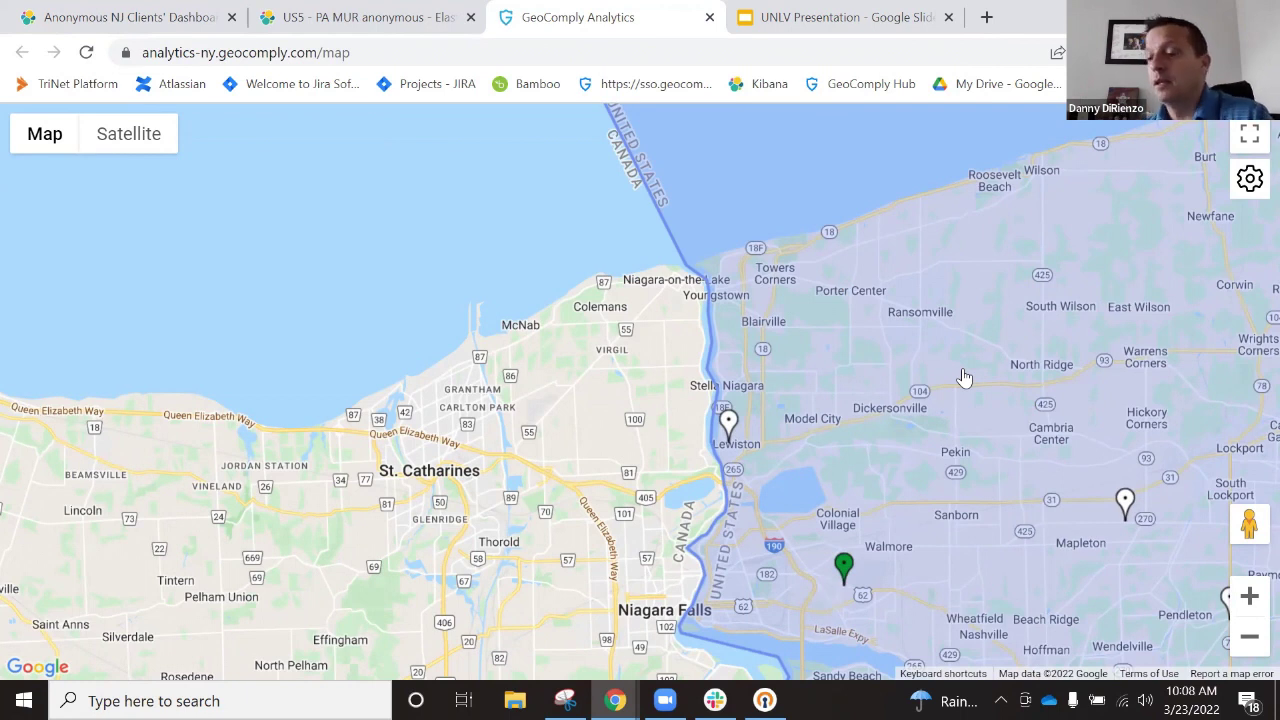
- Examine the marker distribution across New York State, widening the map to the whole world
left_click(1251, 637)
left_click(1251, 637)
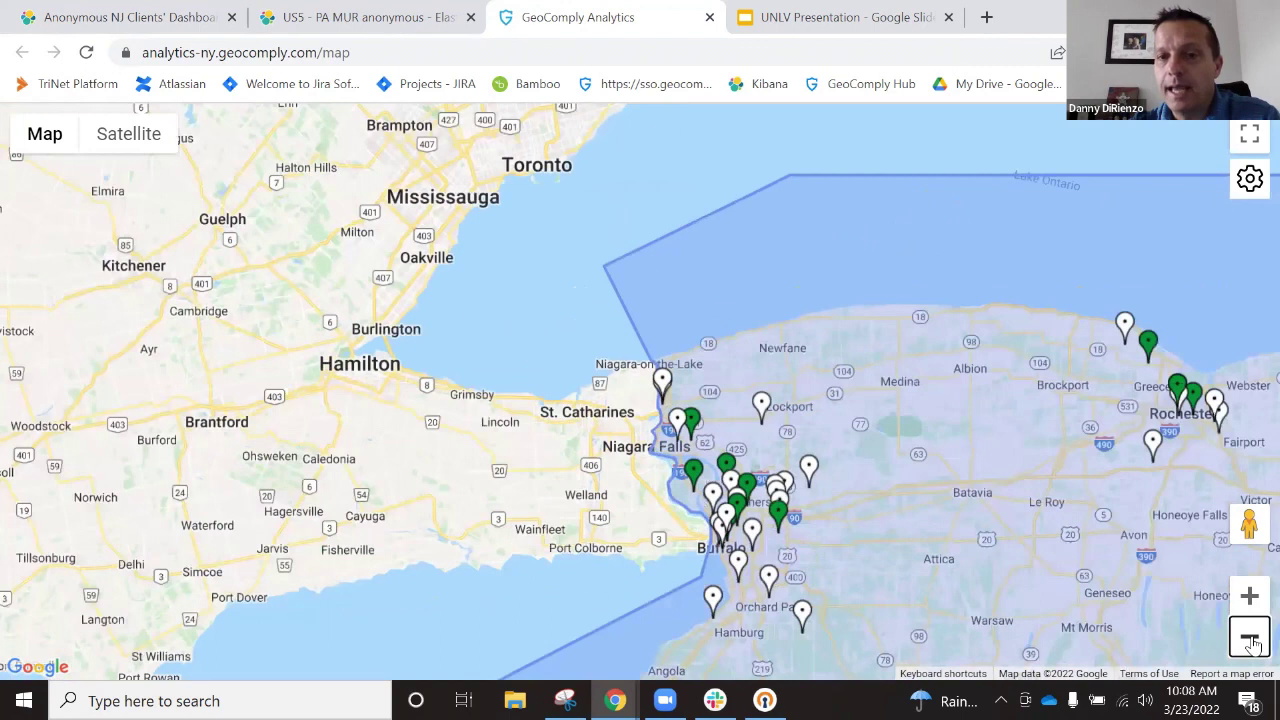
left_click(1251, 639)
left_click(1251, 639)
left_click_drag(1040, 520, 966, 497)
left_click(1250, 598)
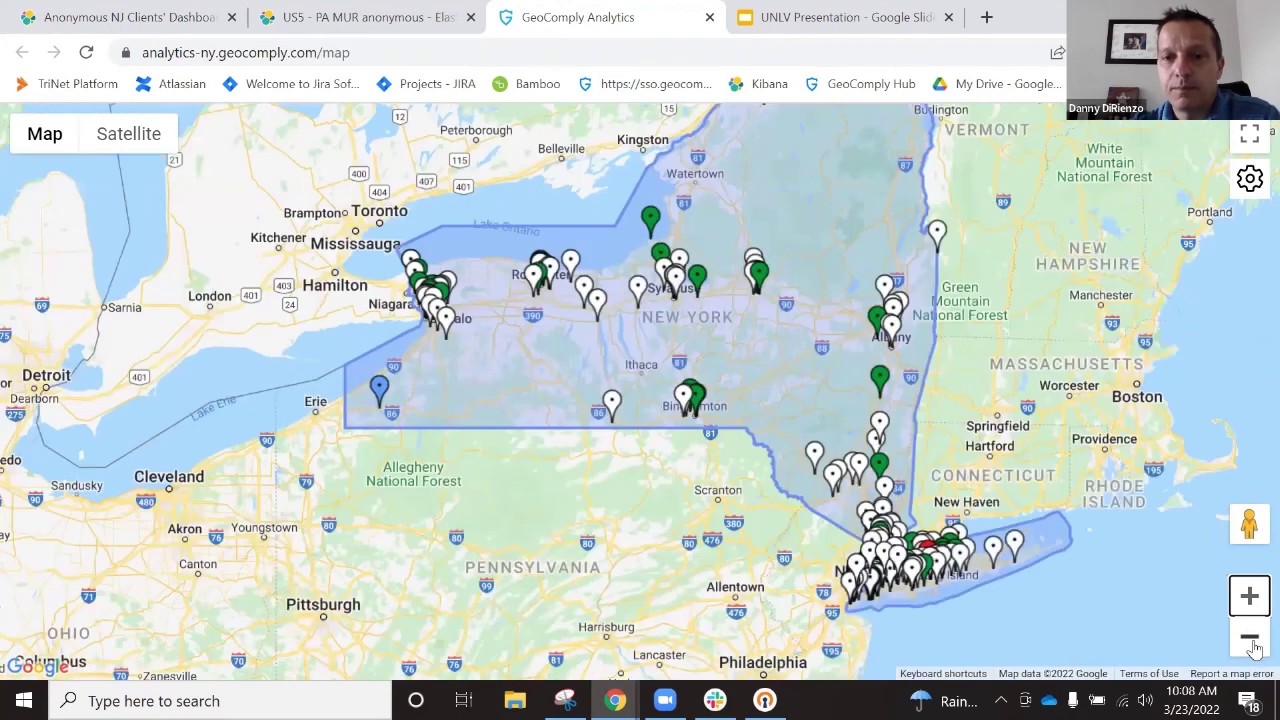
left_click(1250, 638)
left_click(1250, 638)
left_click(1250, 638)
left_click(1250, 638)
left_click(1250, 638)
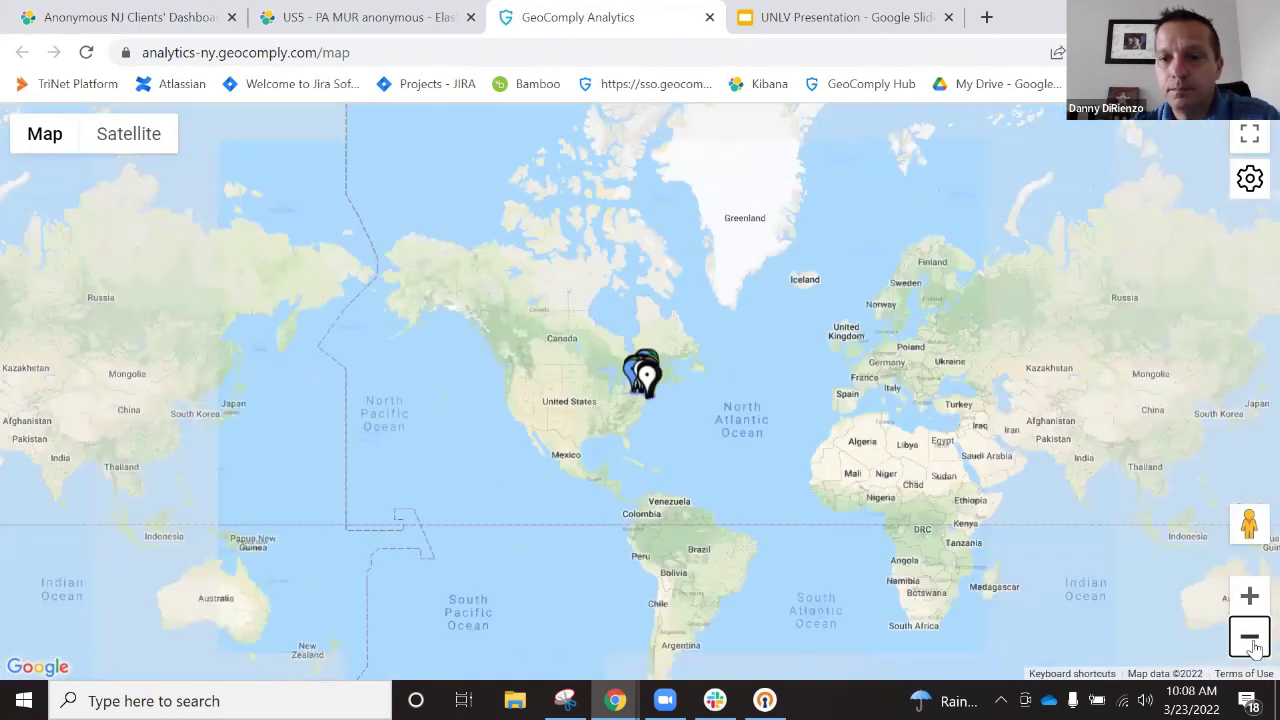
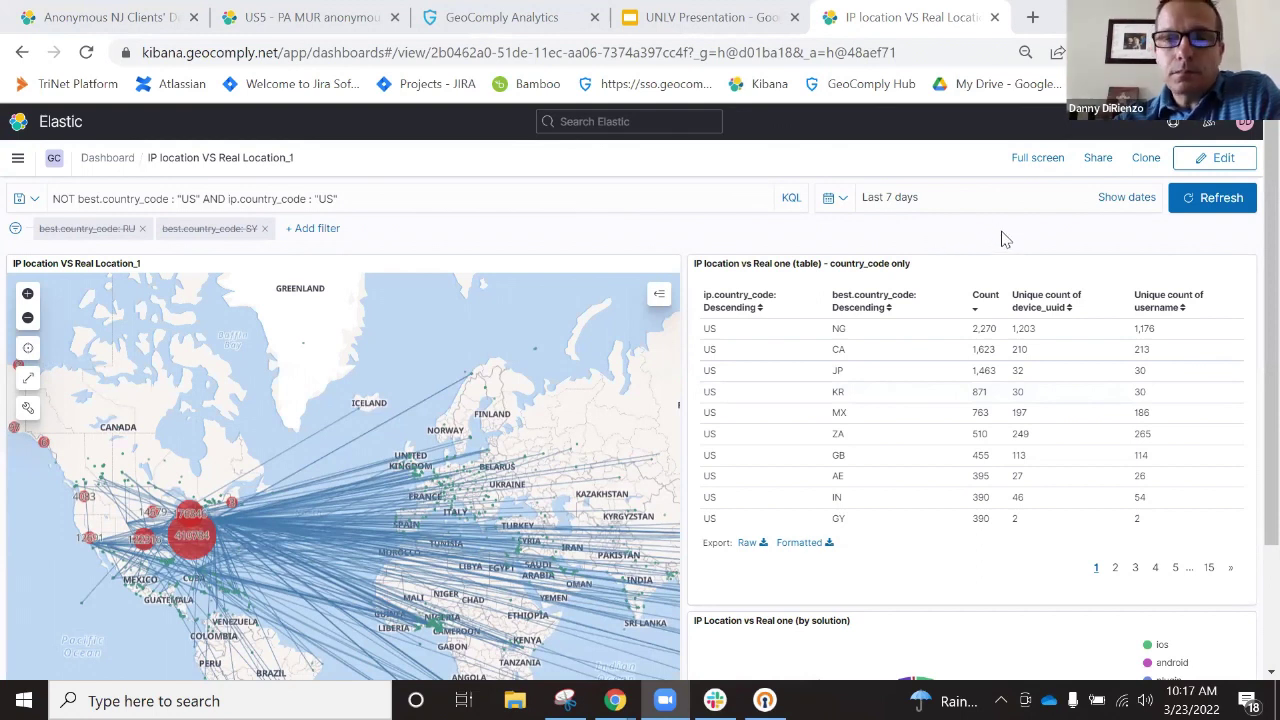
- Examine the IP-versus-real-location map, country code table and solution chart on the Elastic dashboard
scroll(1003, 245, "down", 1)
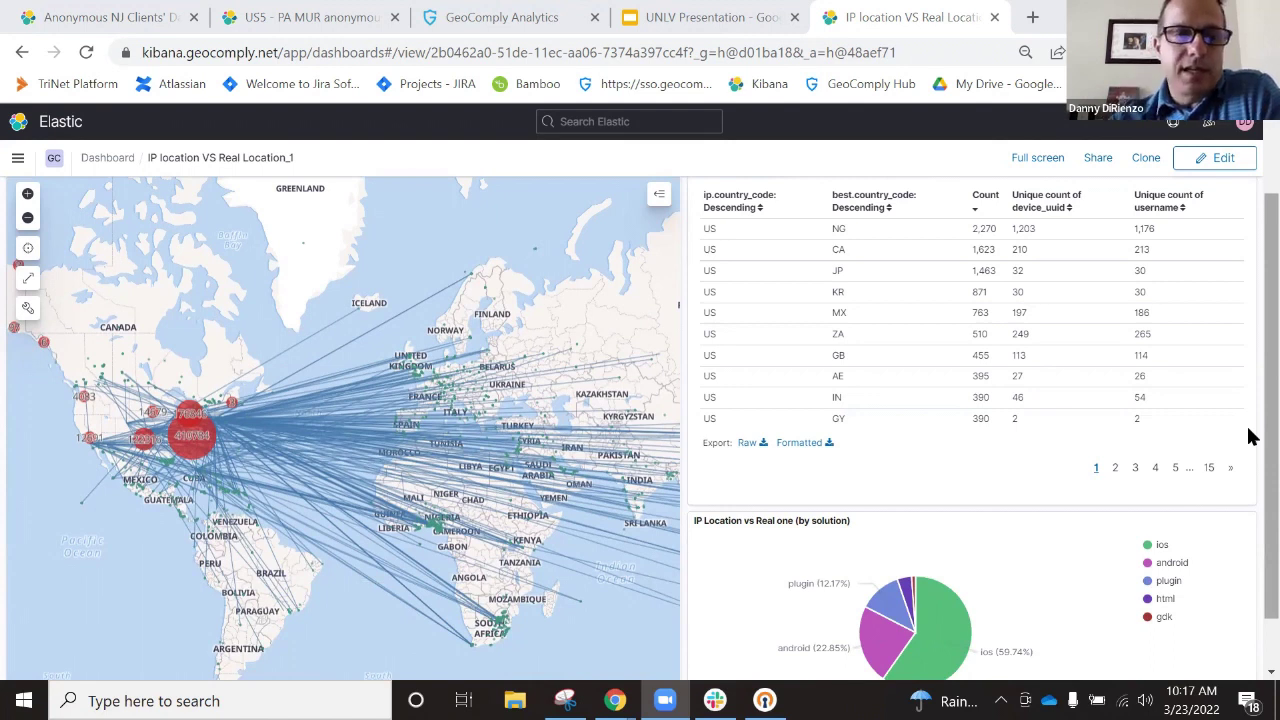
mouse_move(200, 450)
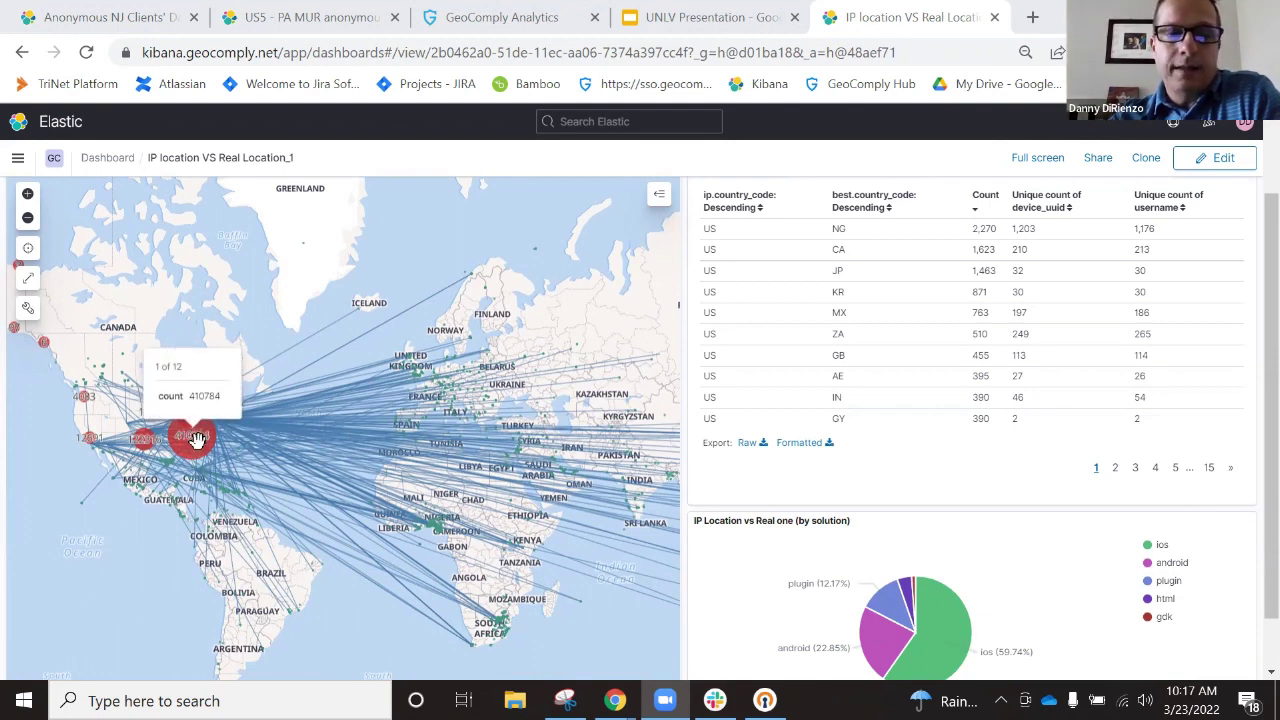
scroll(843, 389, "up", 2)
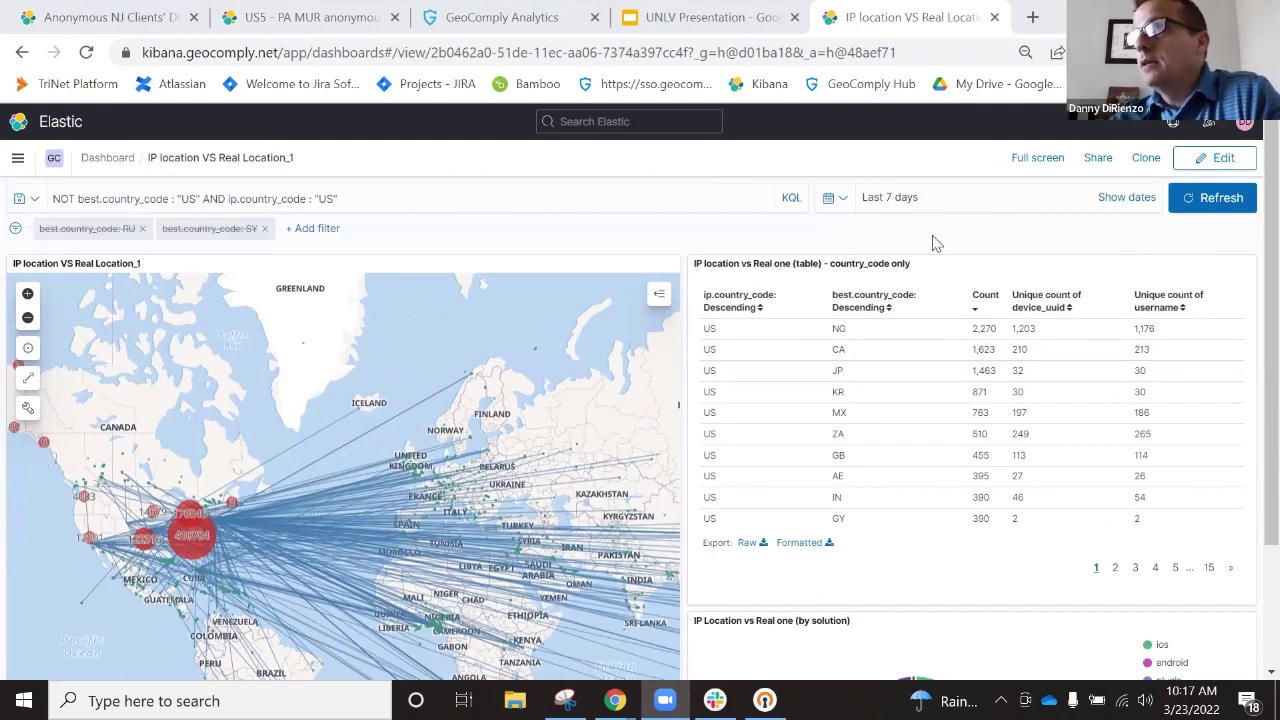
scroll(330, 450, "down", 2)
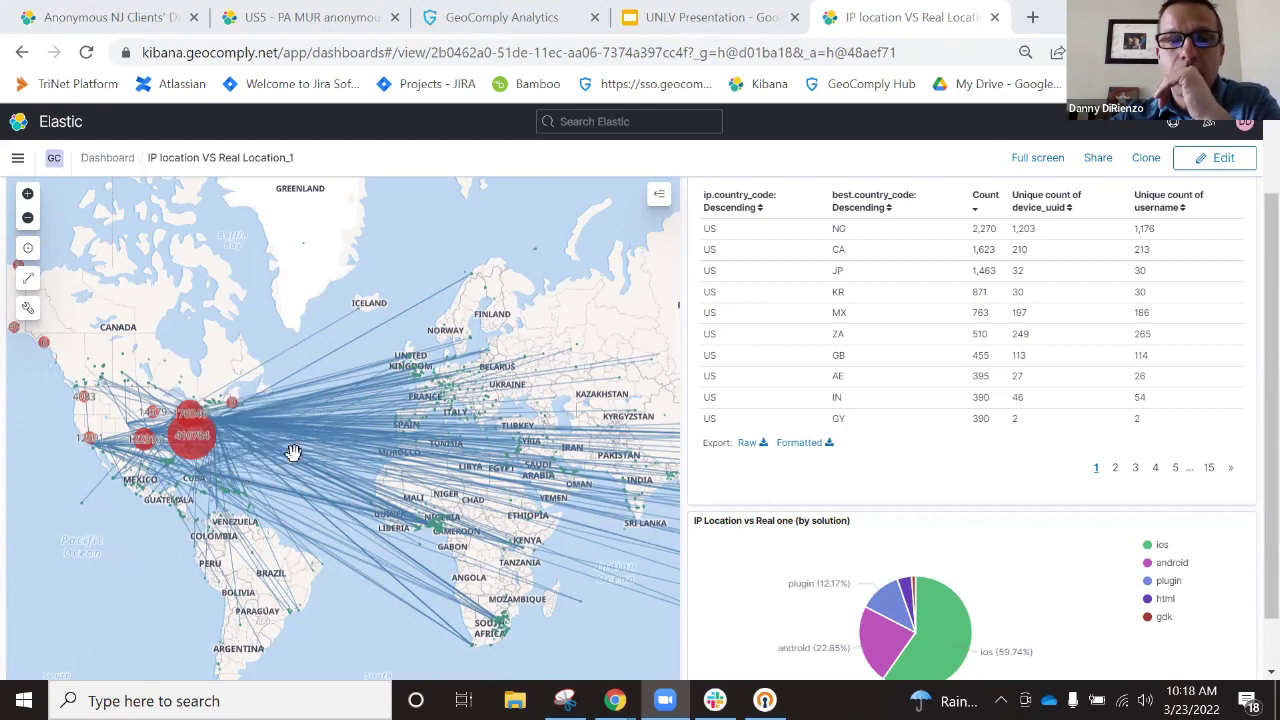
scroll(350, 446, "up", 1)
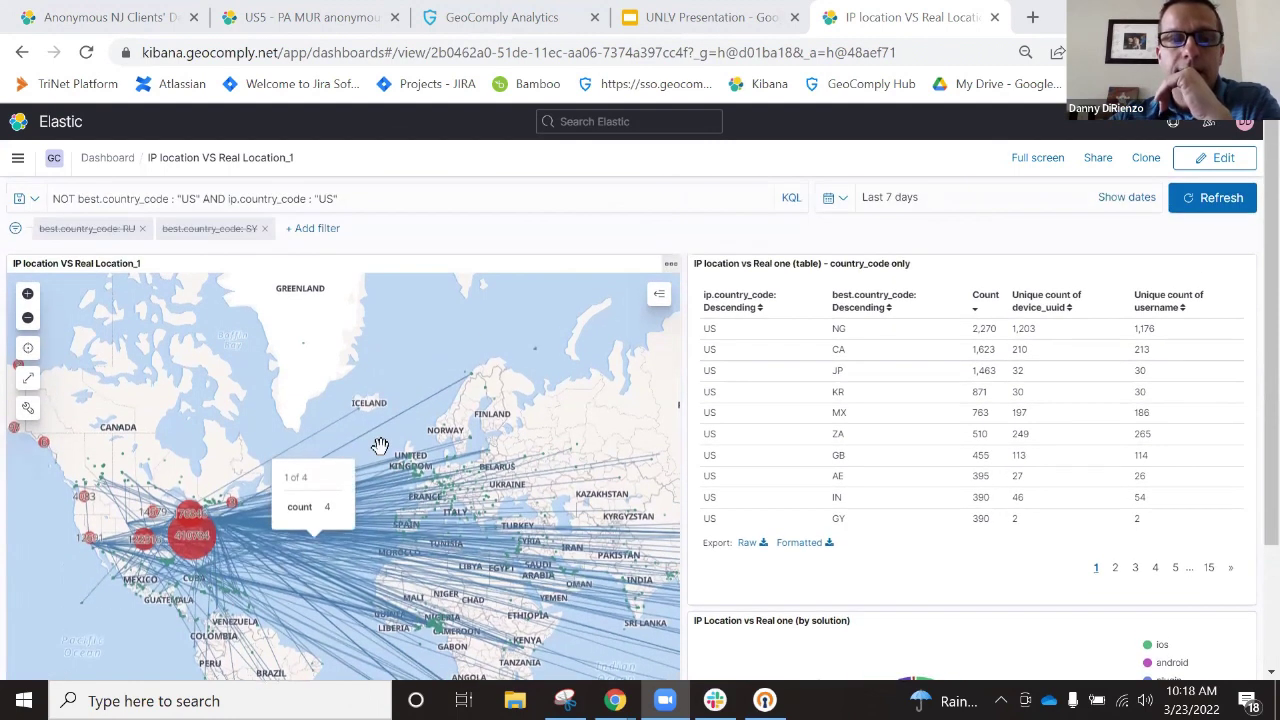
- Re-enable the best.country_code: RU filter and set the dashboard's time range to Last 30 days
left_click(90, 229)
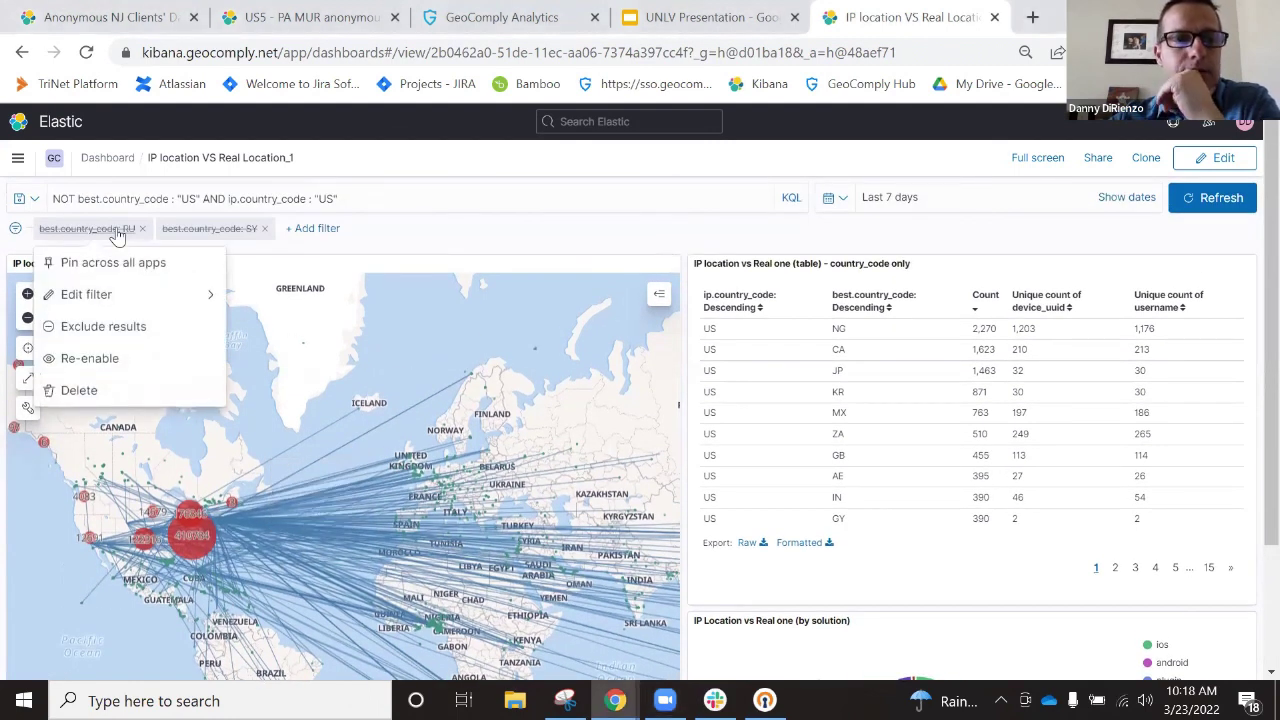
left_click(110, 360)
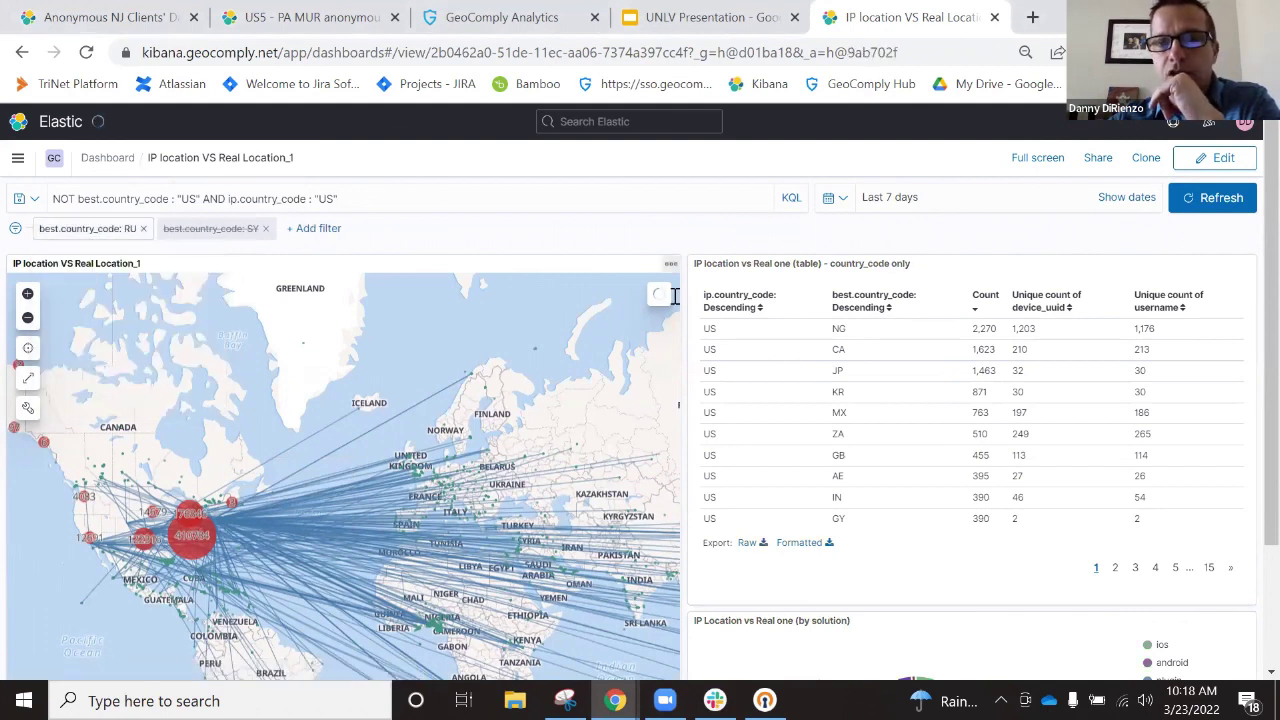
left_click(848, 205)
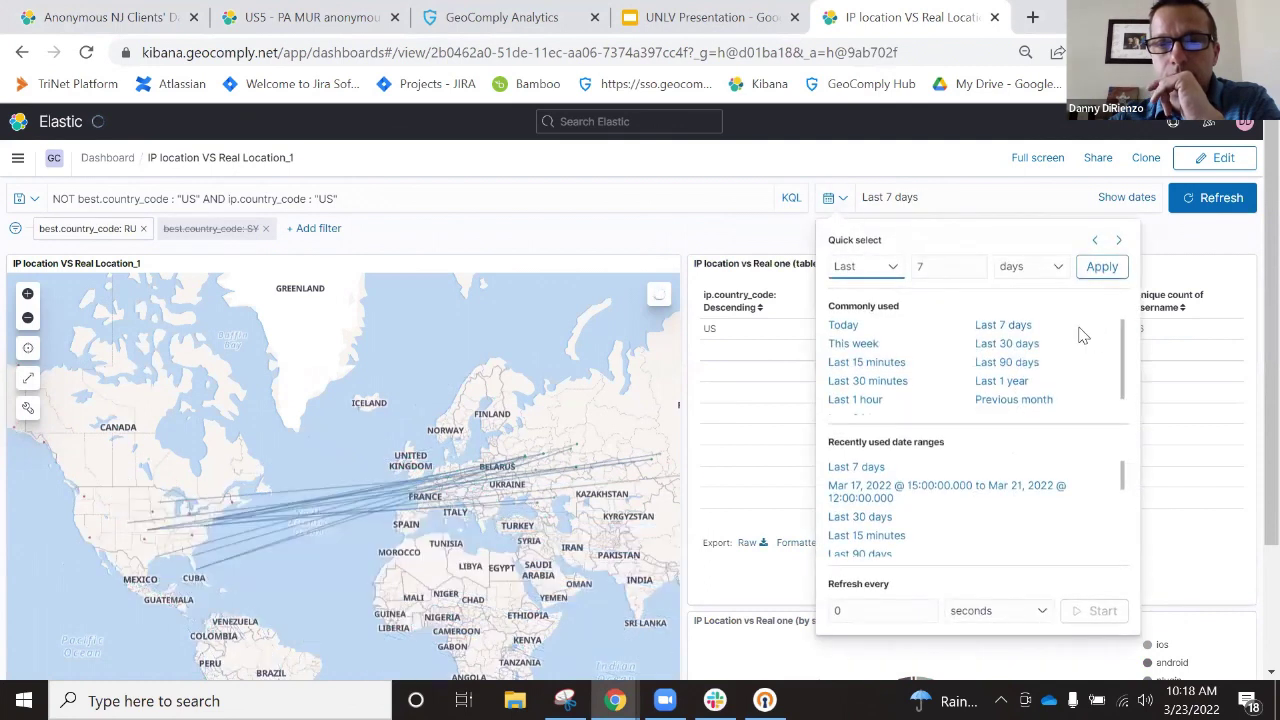
left_click(1007, 343)
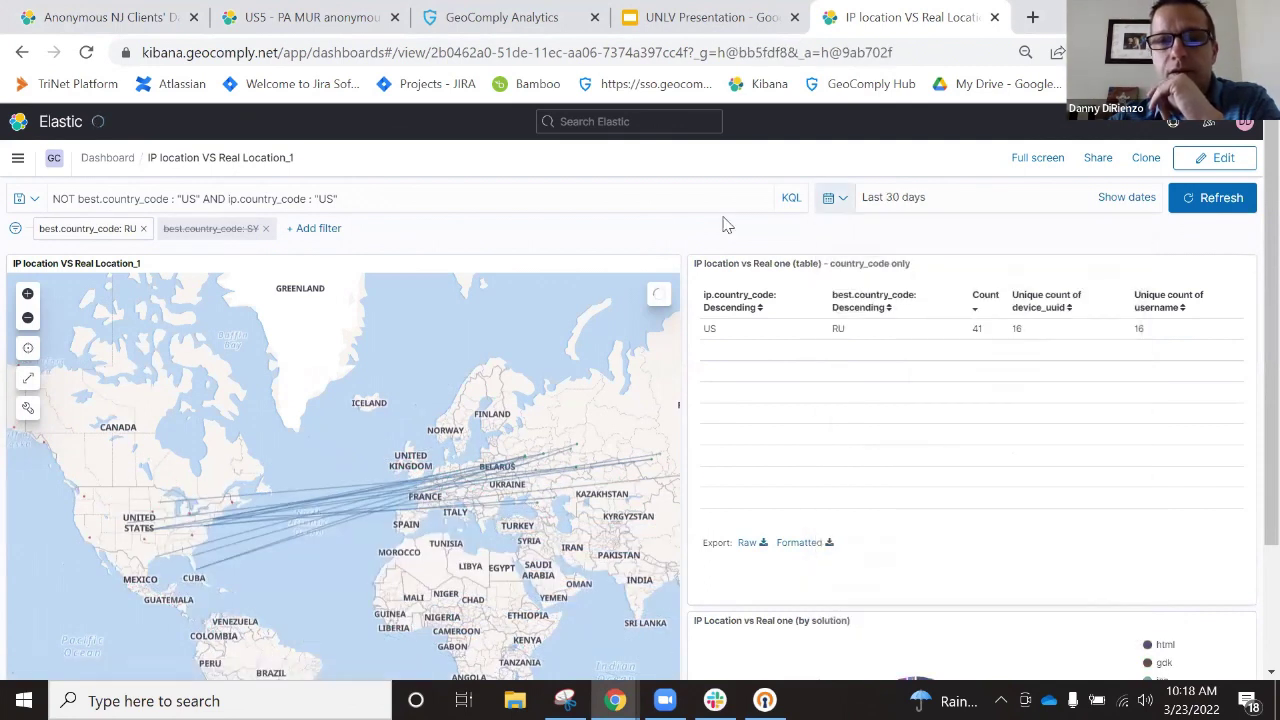
- Maximize the IP location VS Real Location_1 map panel to show the Russia-to-US connection lines across the full dashboard width
scroll(630, 220, "down", 3)
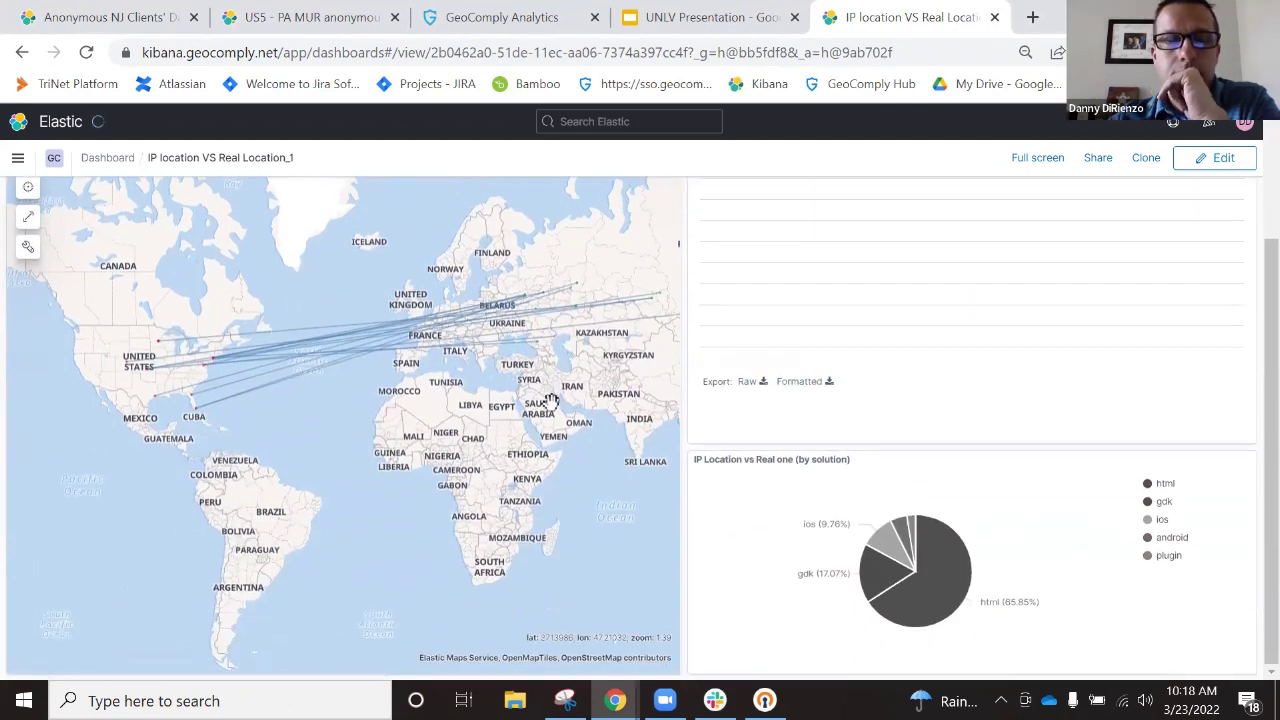
scroll(846, 388, "up", 2)
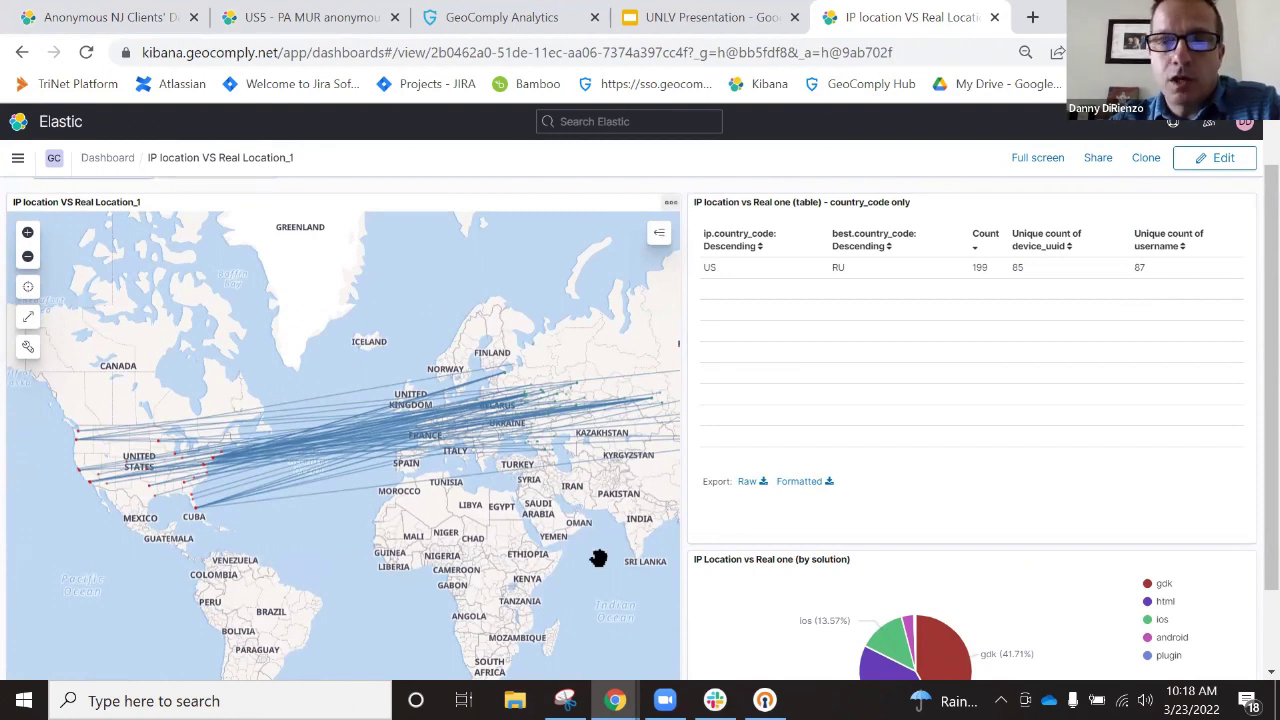
left_click(671, 203)
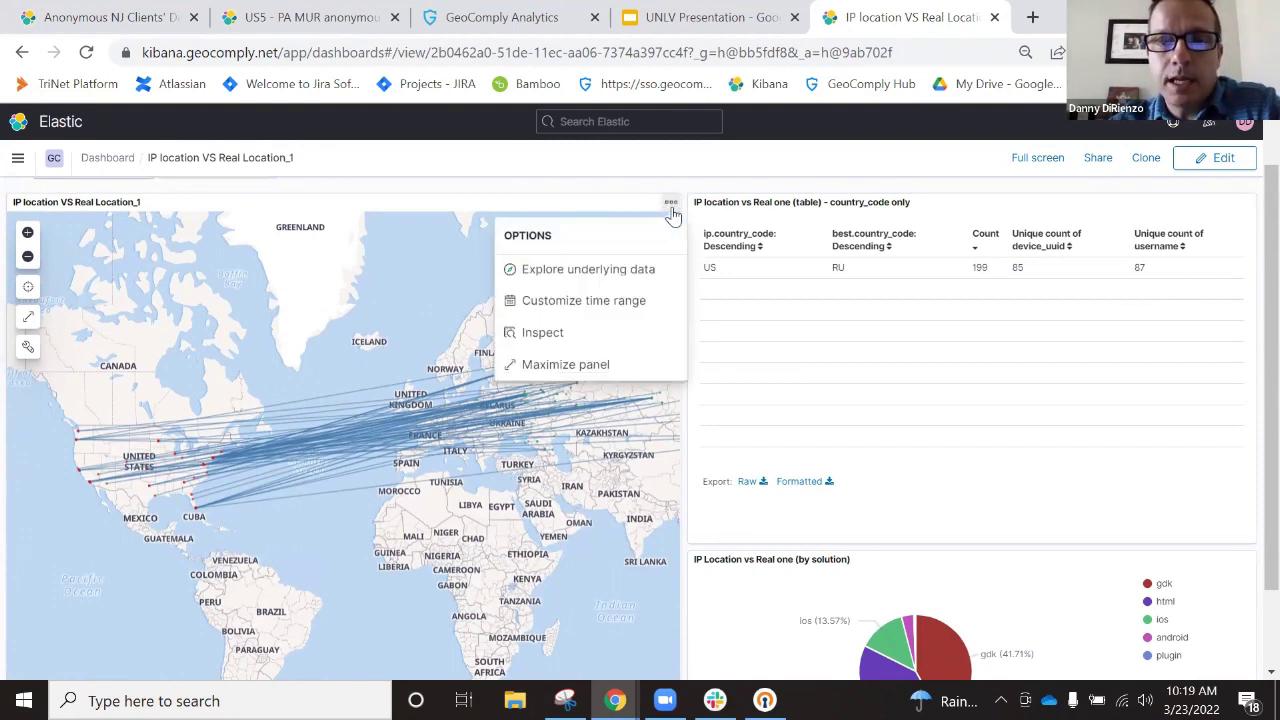
left_click(562, 366)
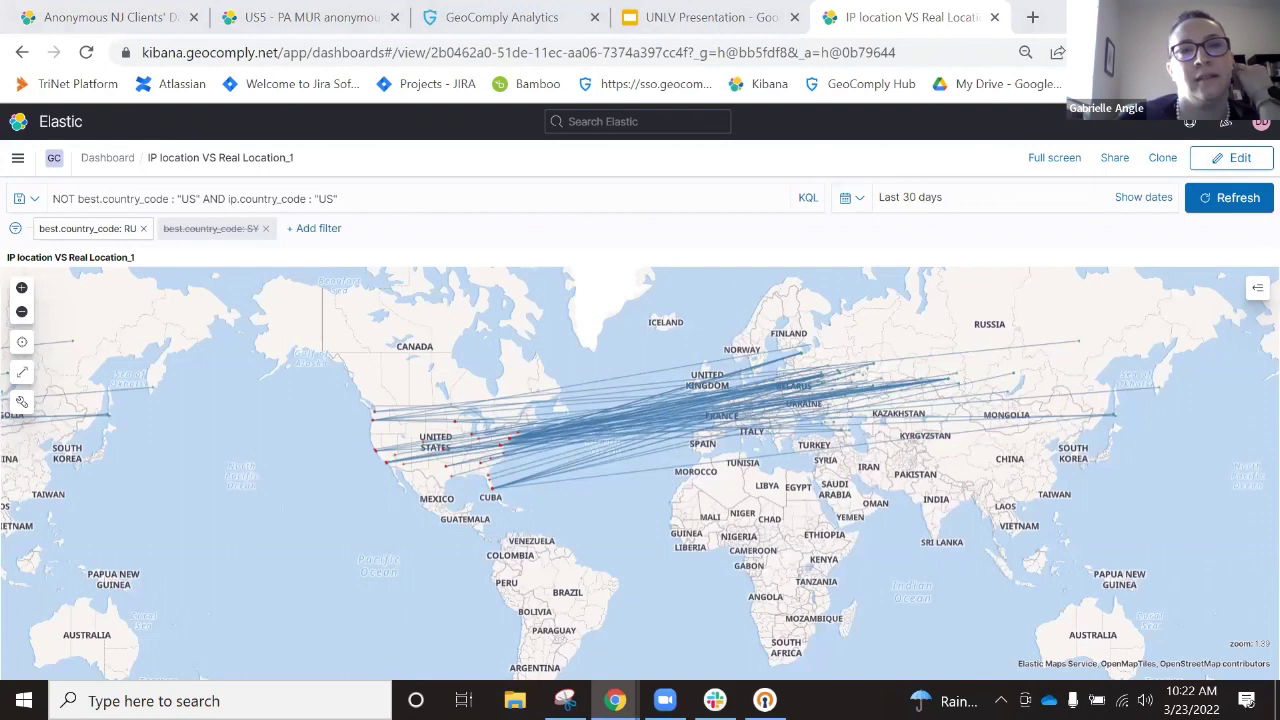
- Switch to the US5 - PA MUR anonymous dashboard and look through its multiple-user device tables and MUR map
left_click(267, 17)
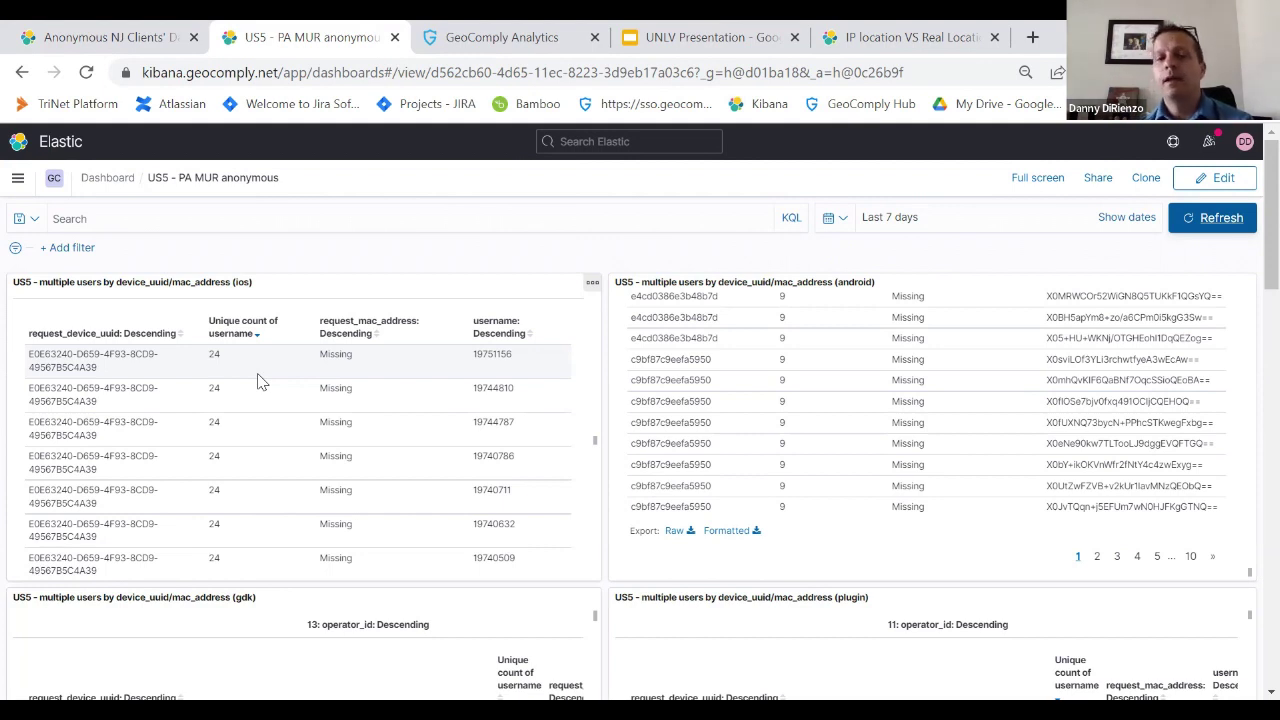
scroll(420, 430, "down", 5)
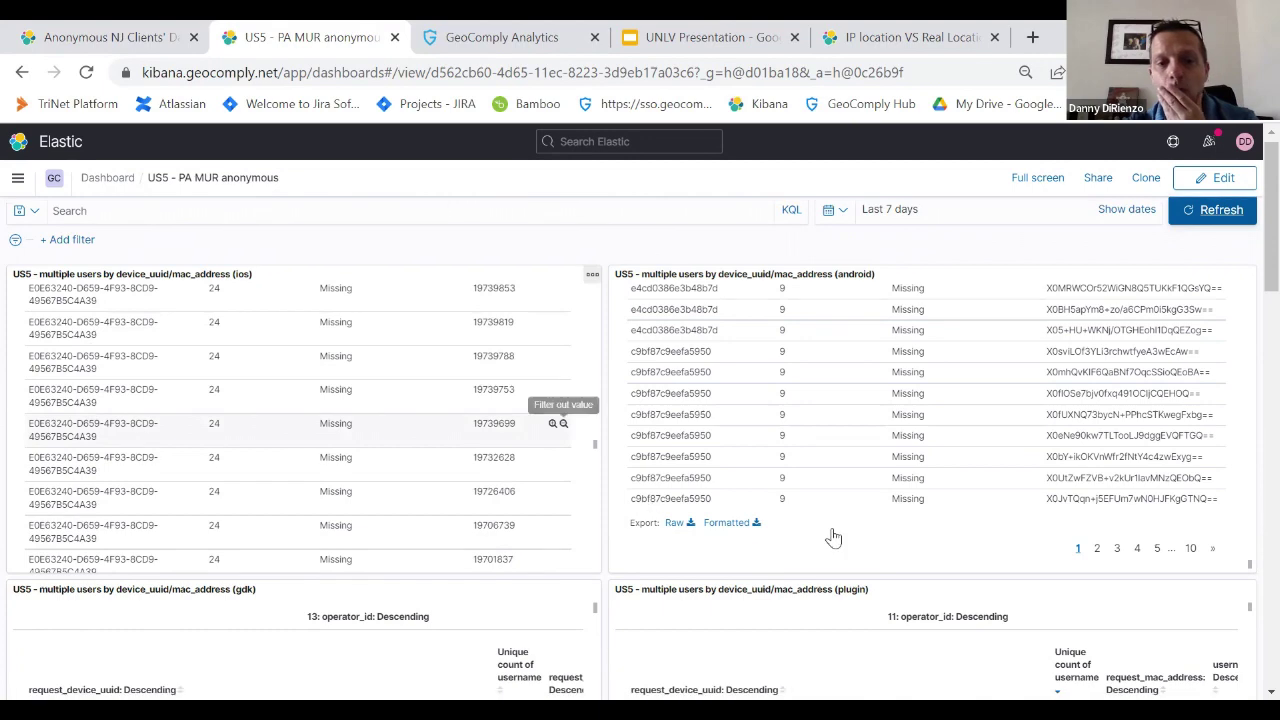
scroll(833, 538, "down", 12)
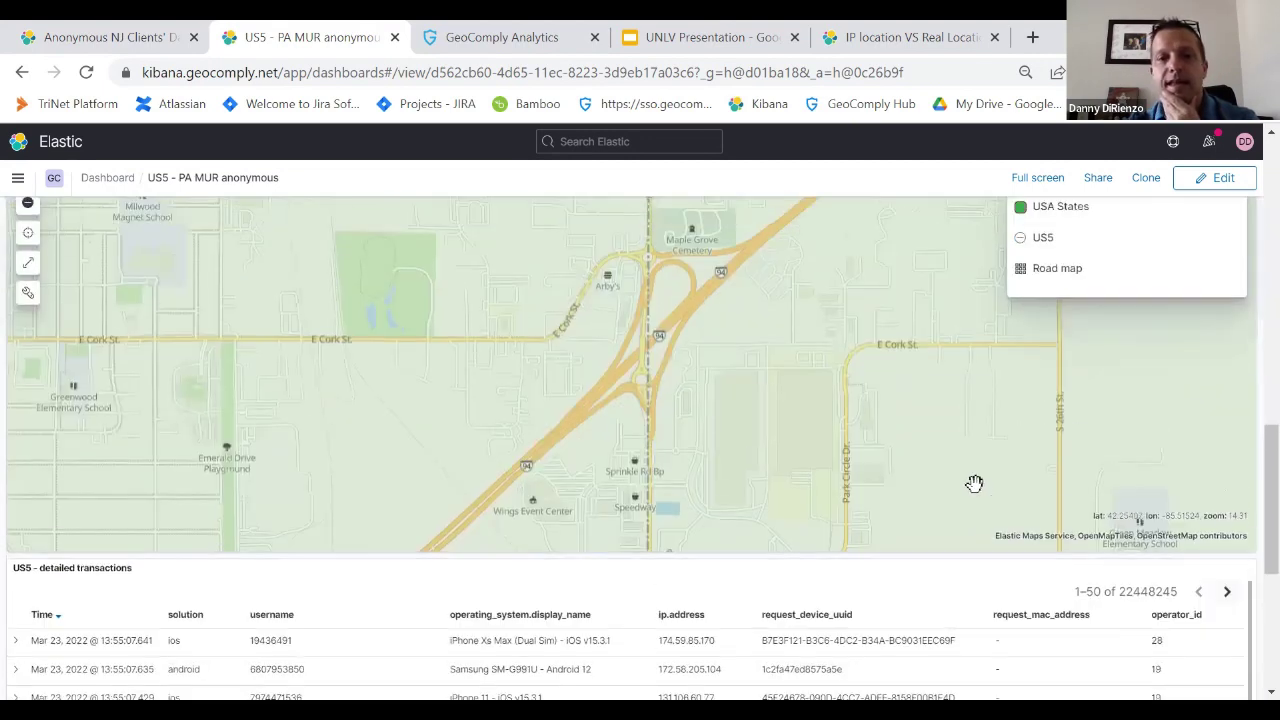
scroll(974, 483, "up", 1)
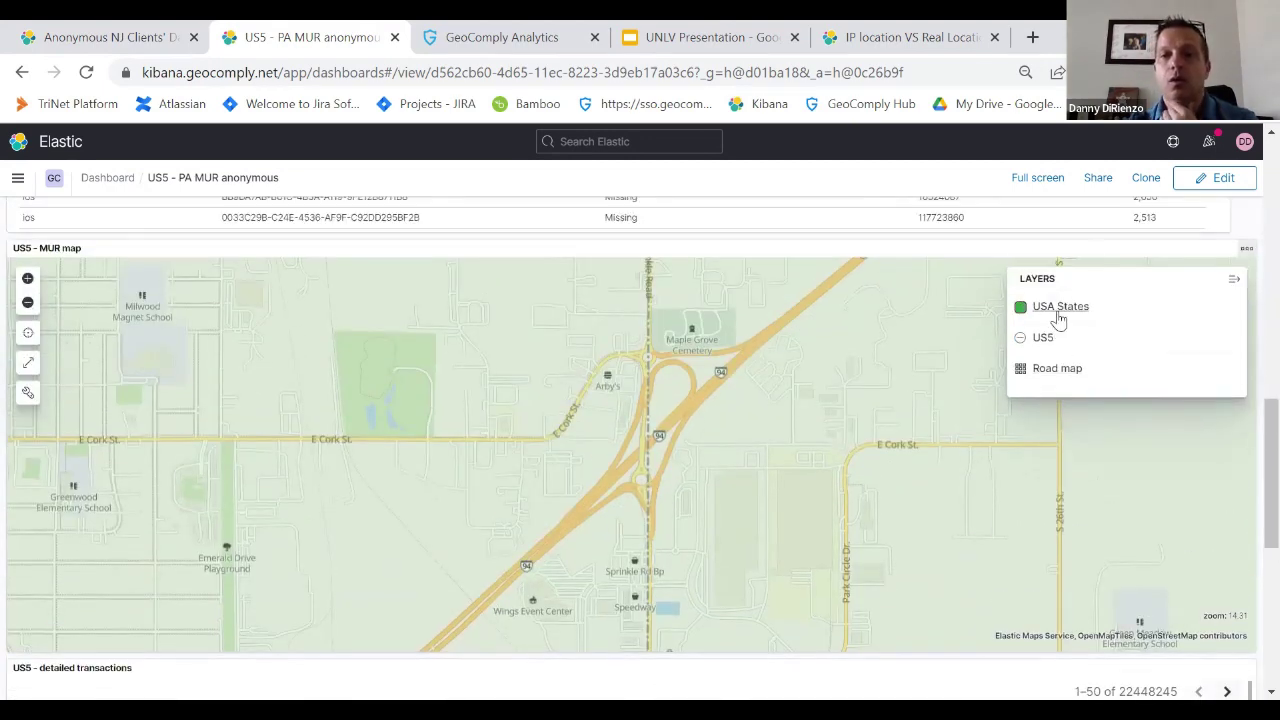
- Try fitting the MUR map to the US5 layer's data, and bring the whole United States into view
left_click(1042, 339)
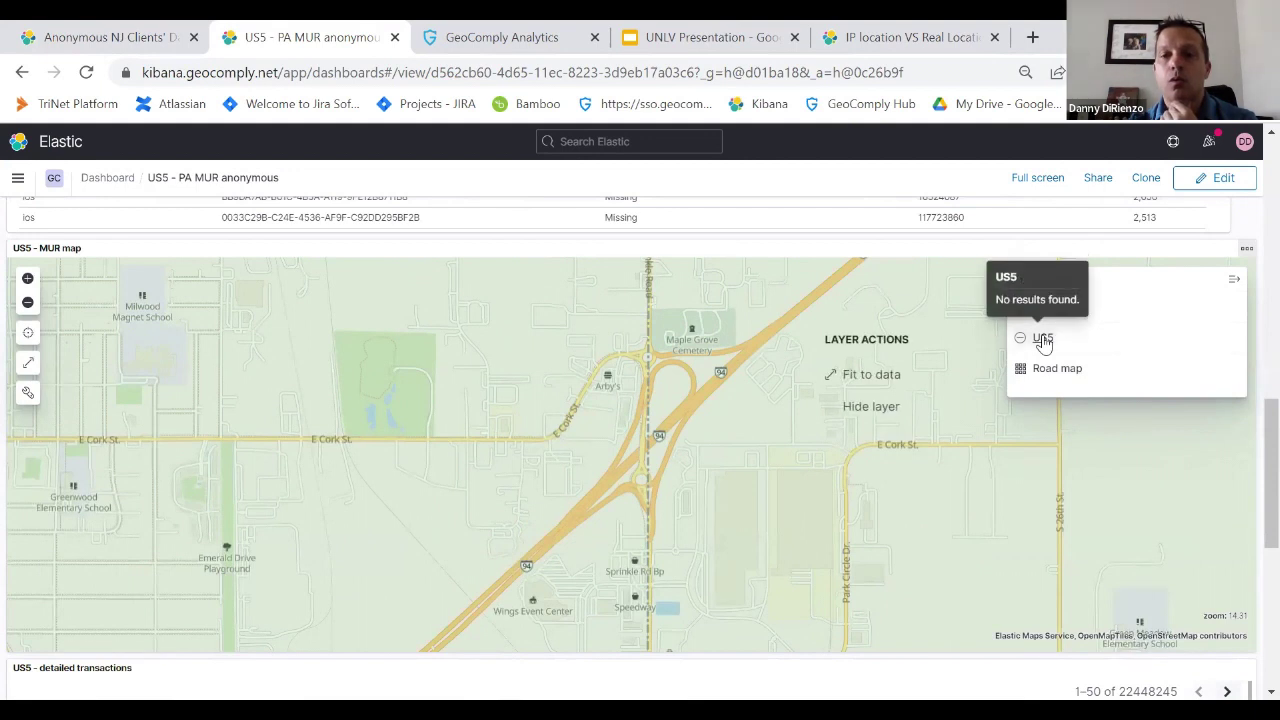
left_click(846, 374)
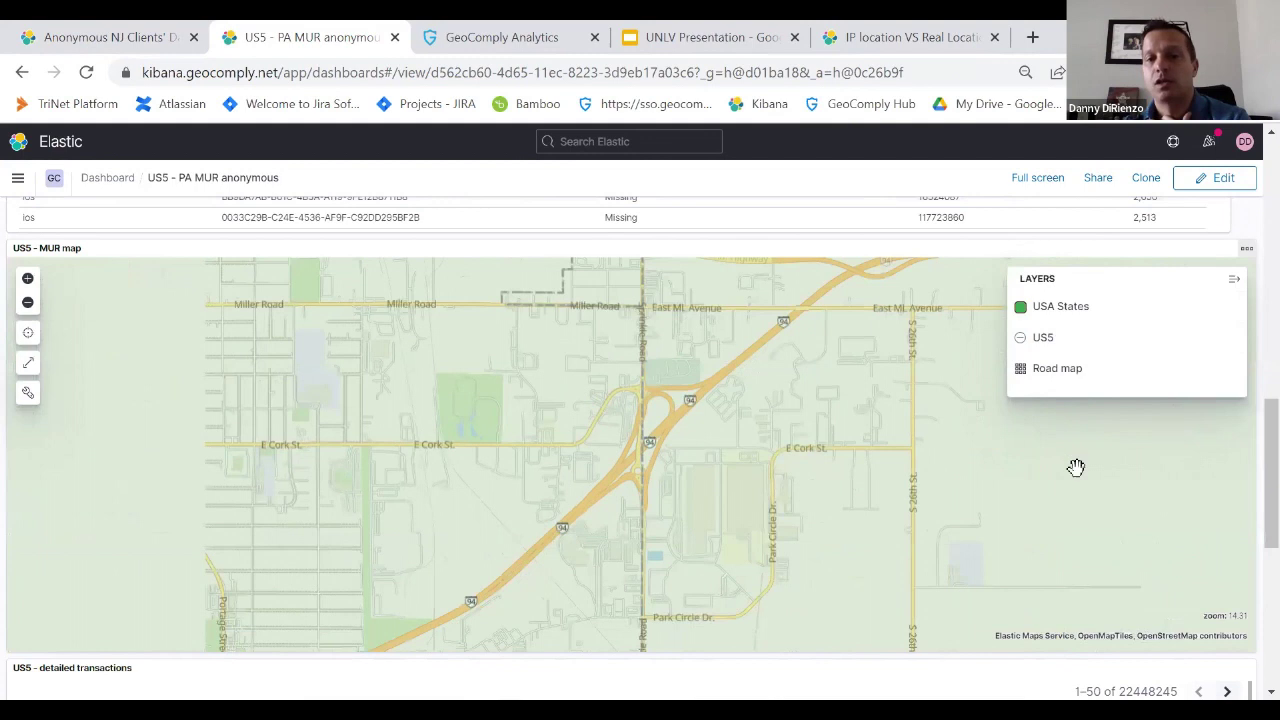
scroll(1076, 468, "down", 10)
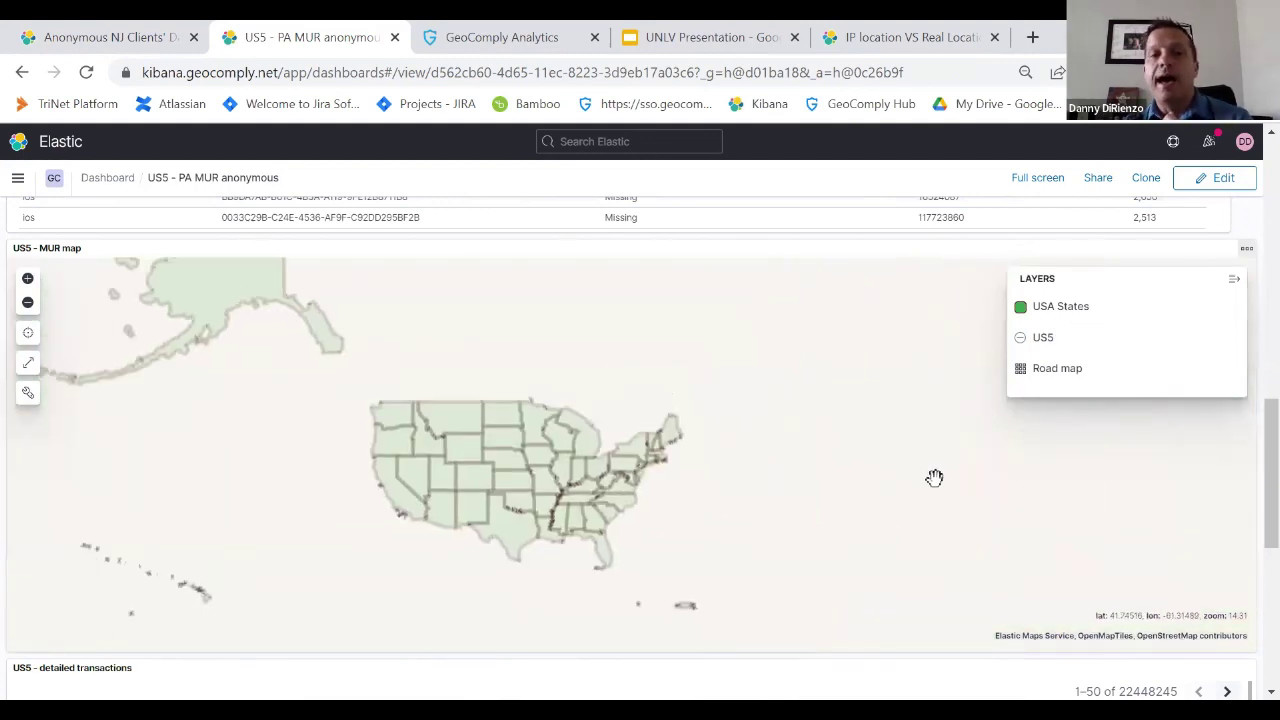
scroll(934, 478, "down", 5)
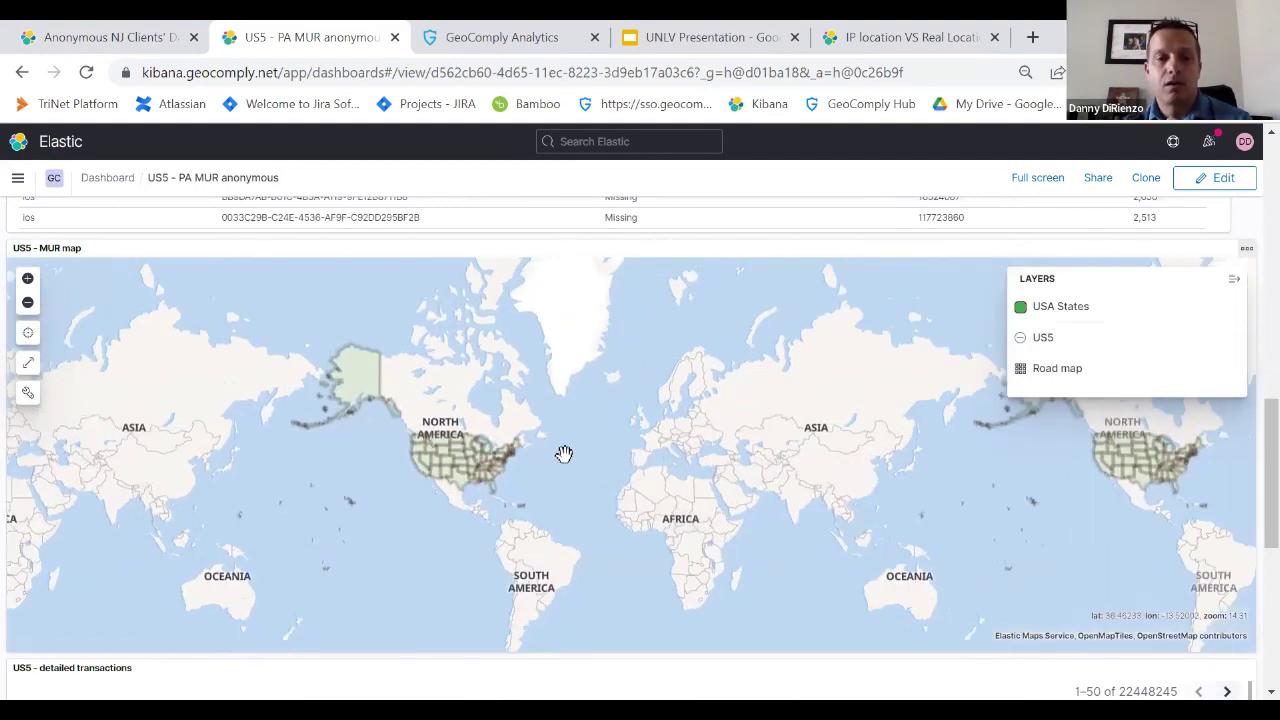
left_click(28, 279)
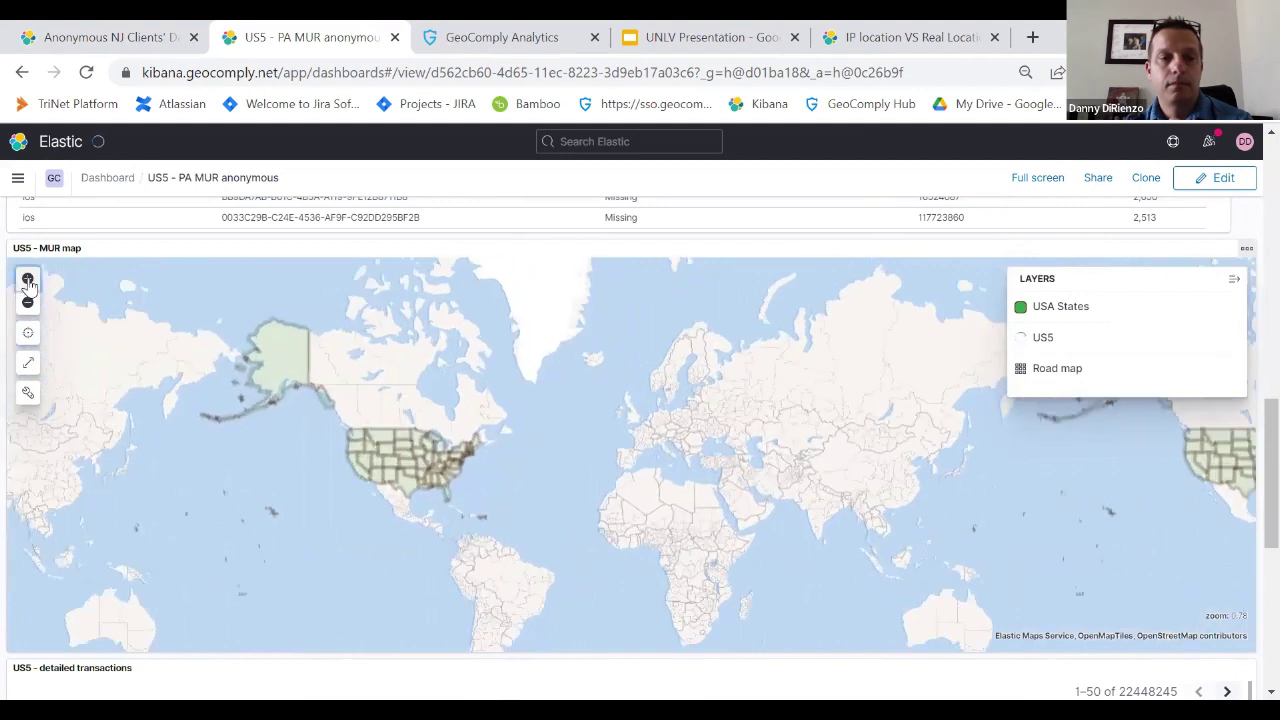
left_click(28, 279)
scroll(466, 380, "up", 3)
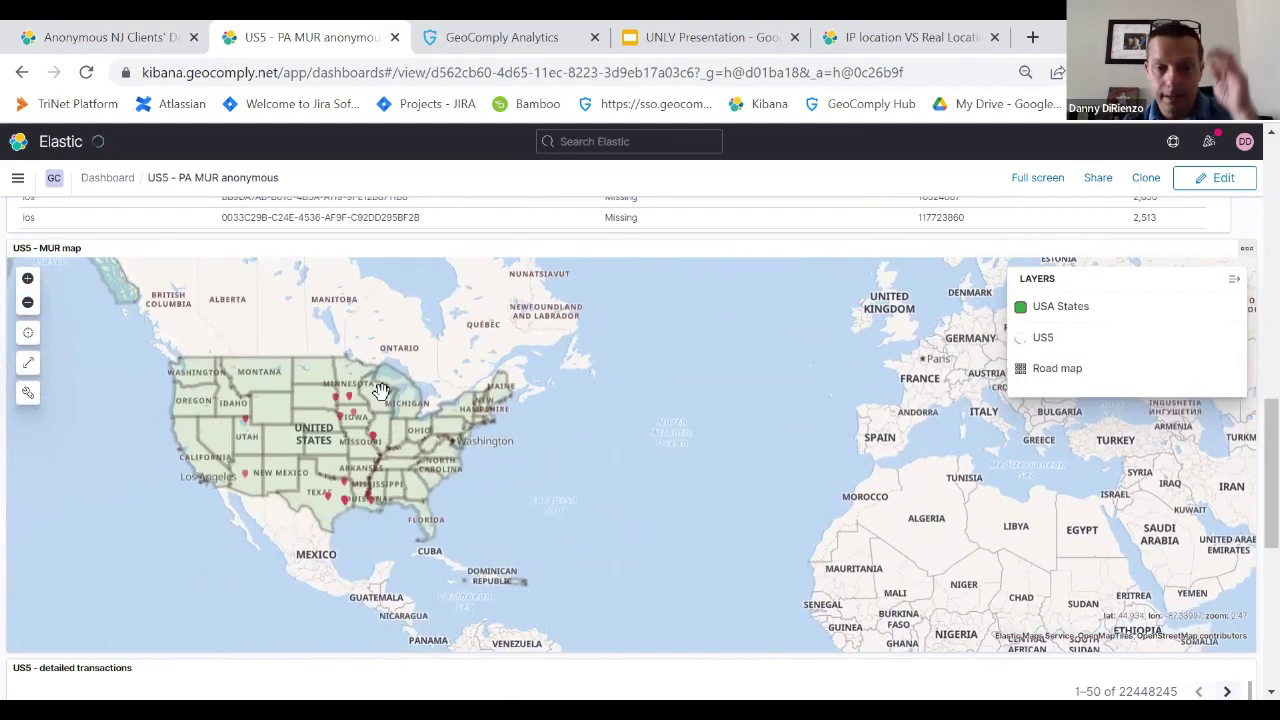
- Filter the dashboard to the iOS device UUID shared by 24 unique usernames in the multiple users table
scroll(743, 449, "up", 6)
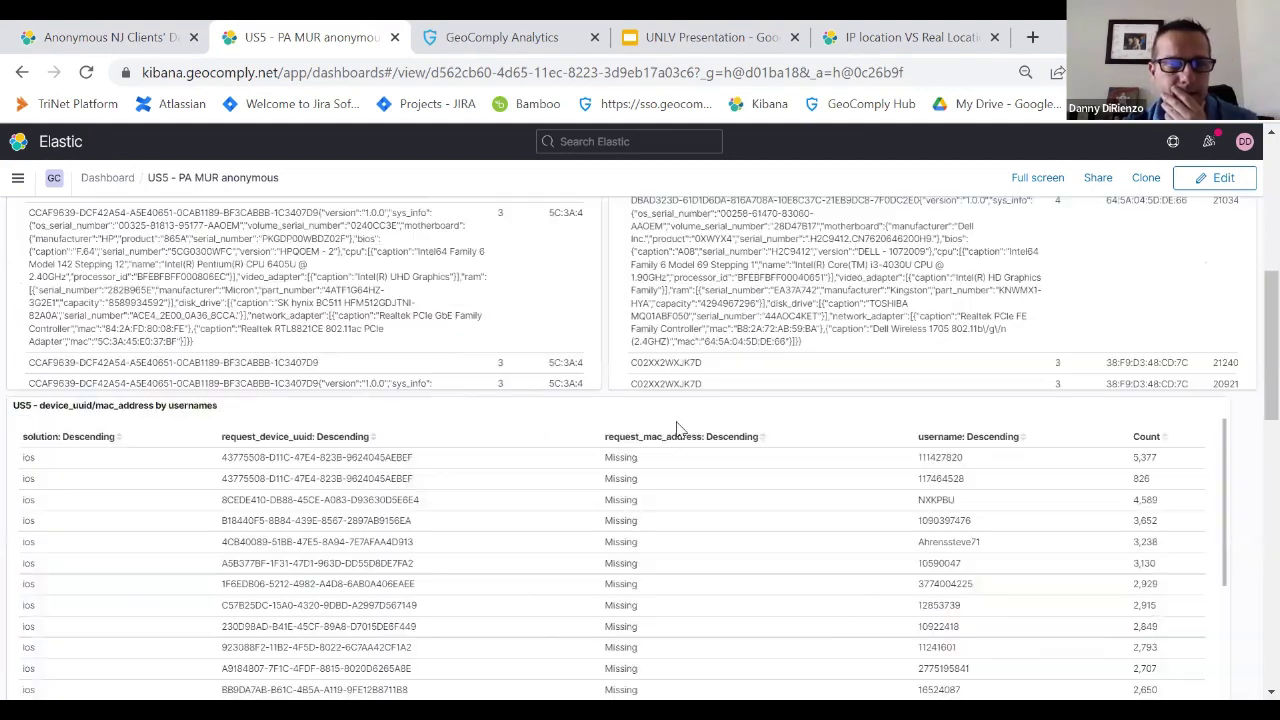
scroll(560, 428, "up", 10)
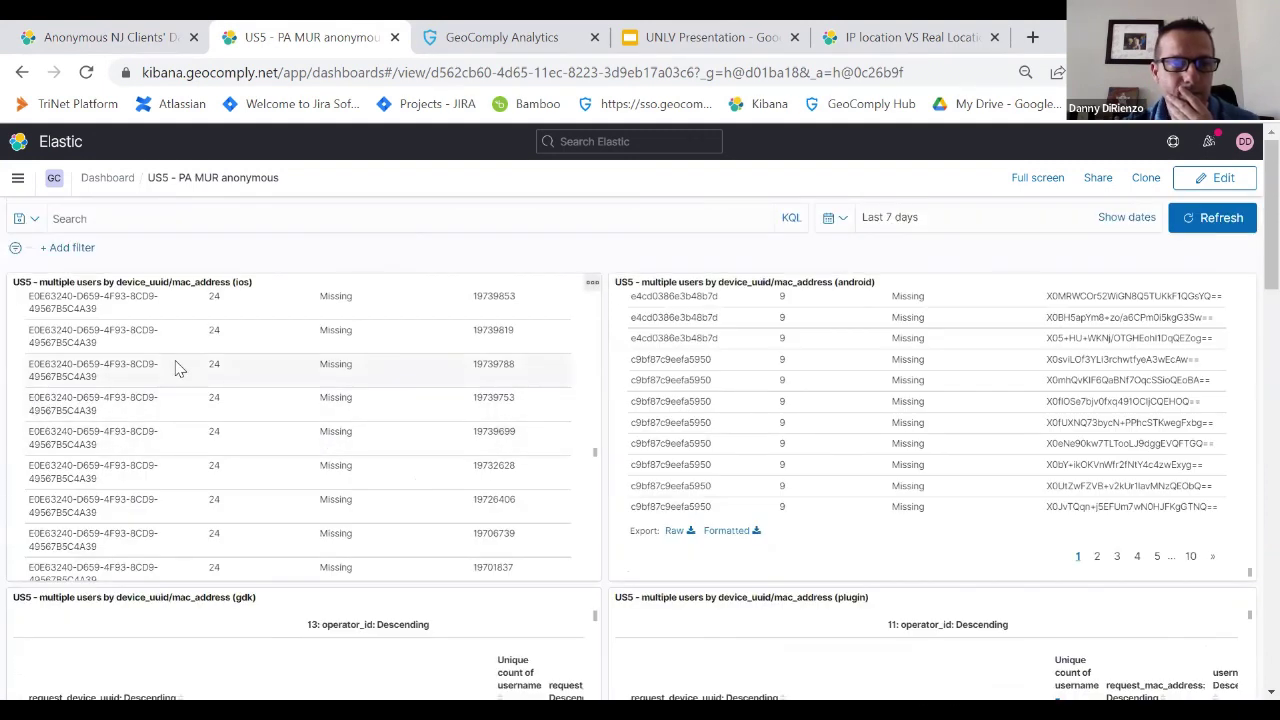
left_click(187, 374)
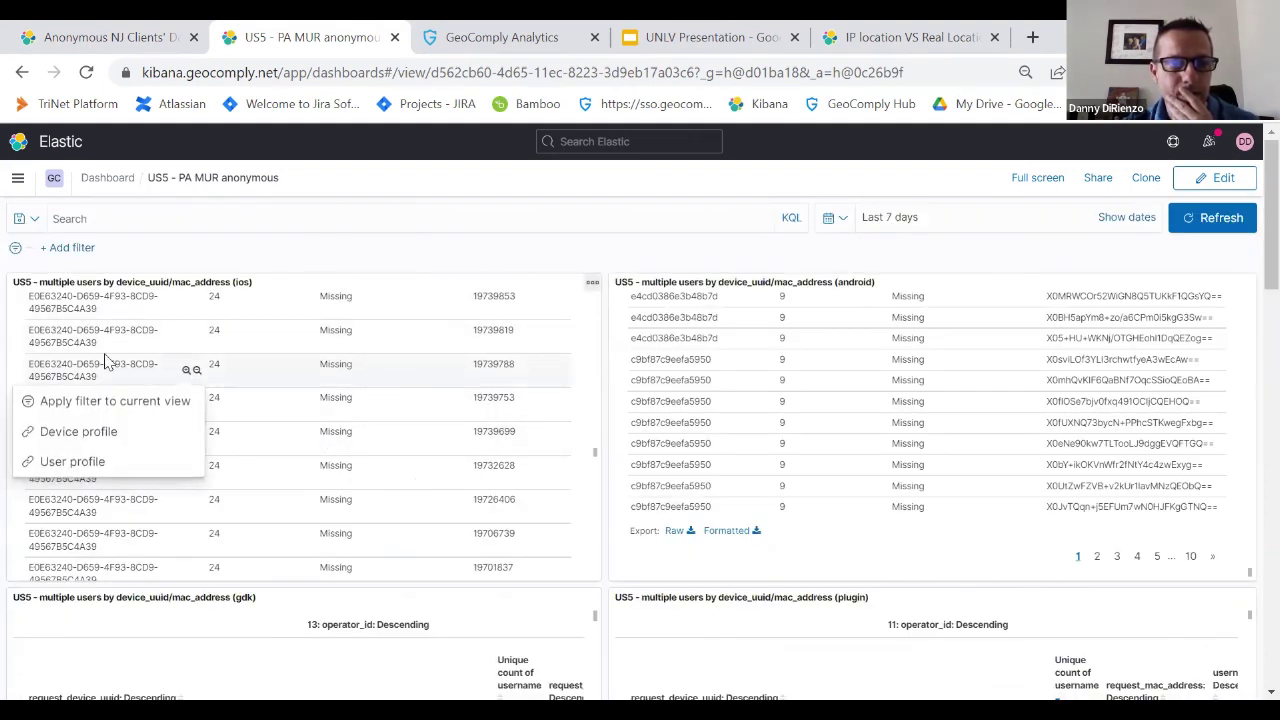
left_click(85, 405)
- Locate the filtered device's markers on the MUR map around the Pennsylvania and New Jersey border
scroll(590, 400, "down", 3)
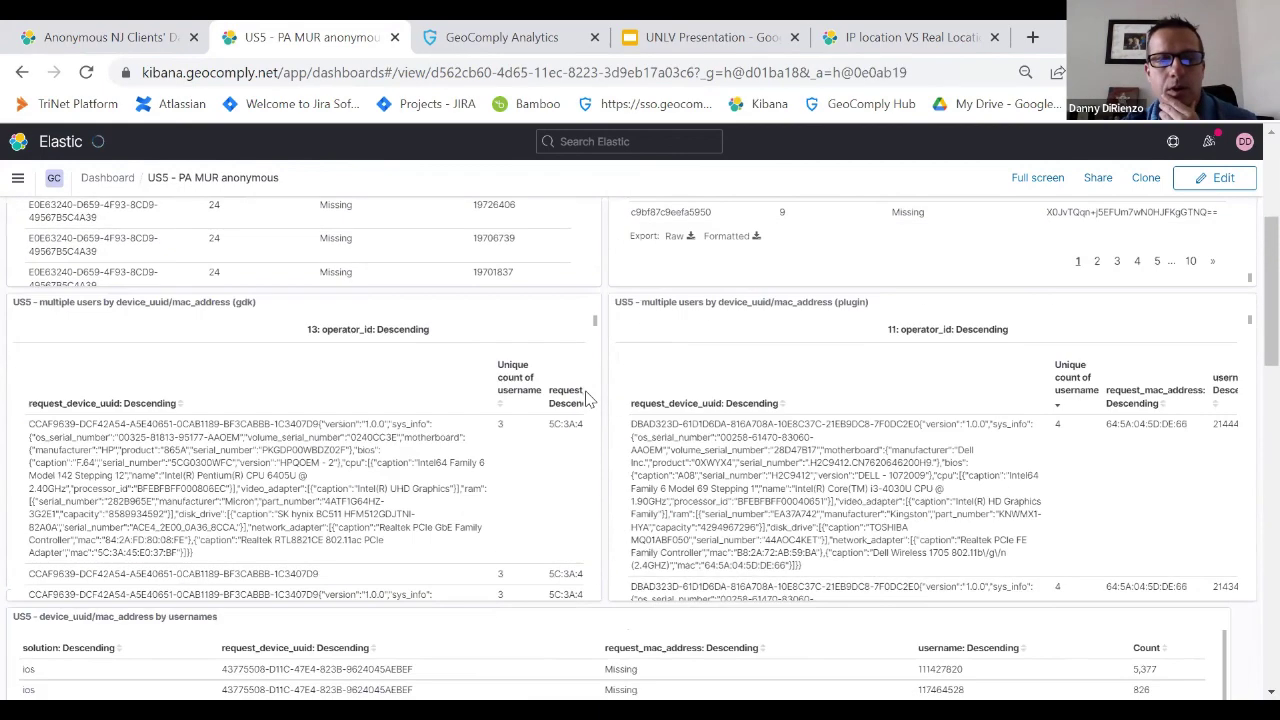
scroll(590, 400, "down", 10)
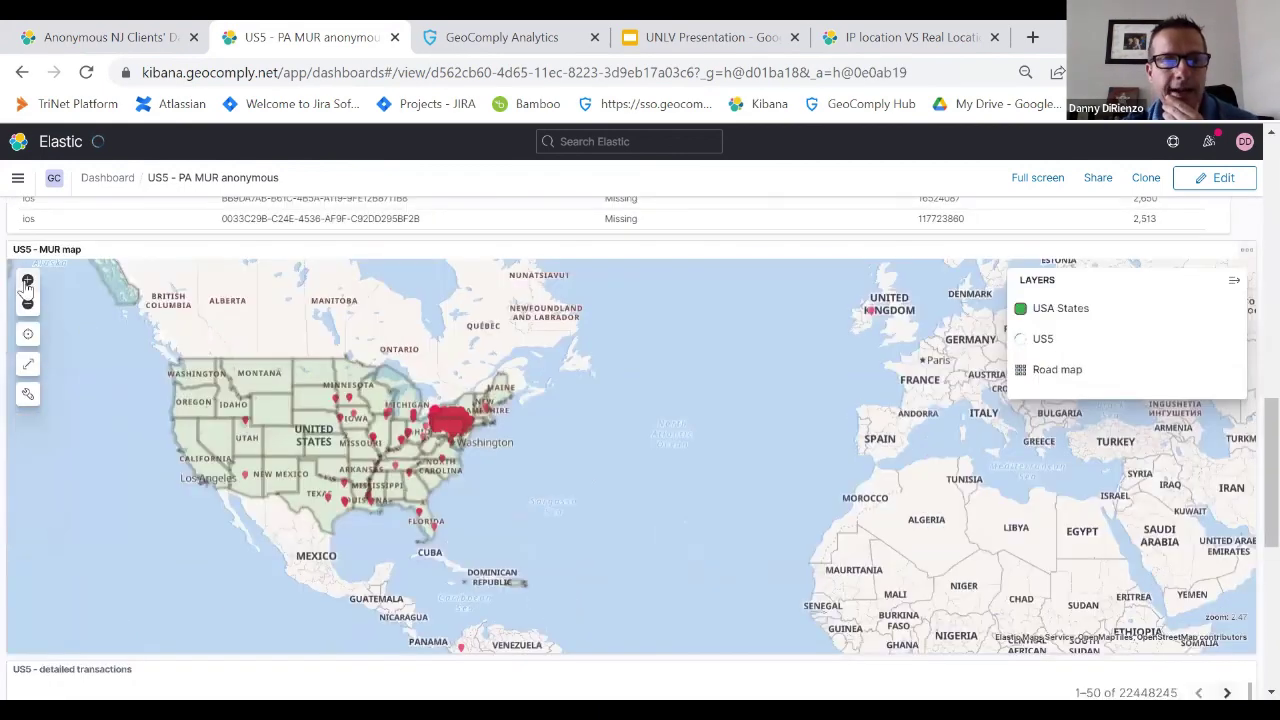
left_click(27, 281)
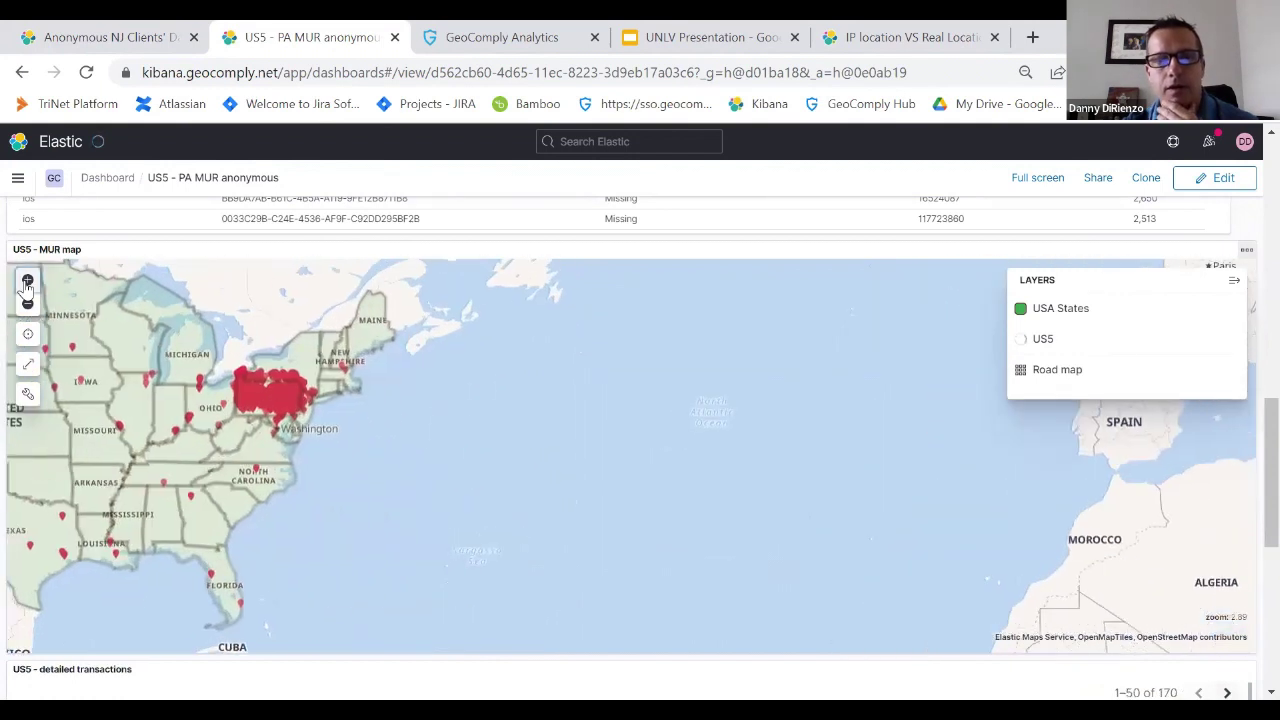
left_click_drag(329, 477, 385, 480)
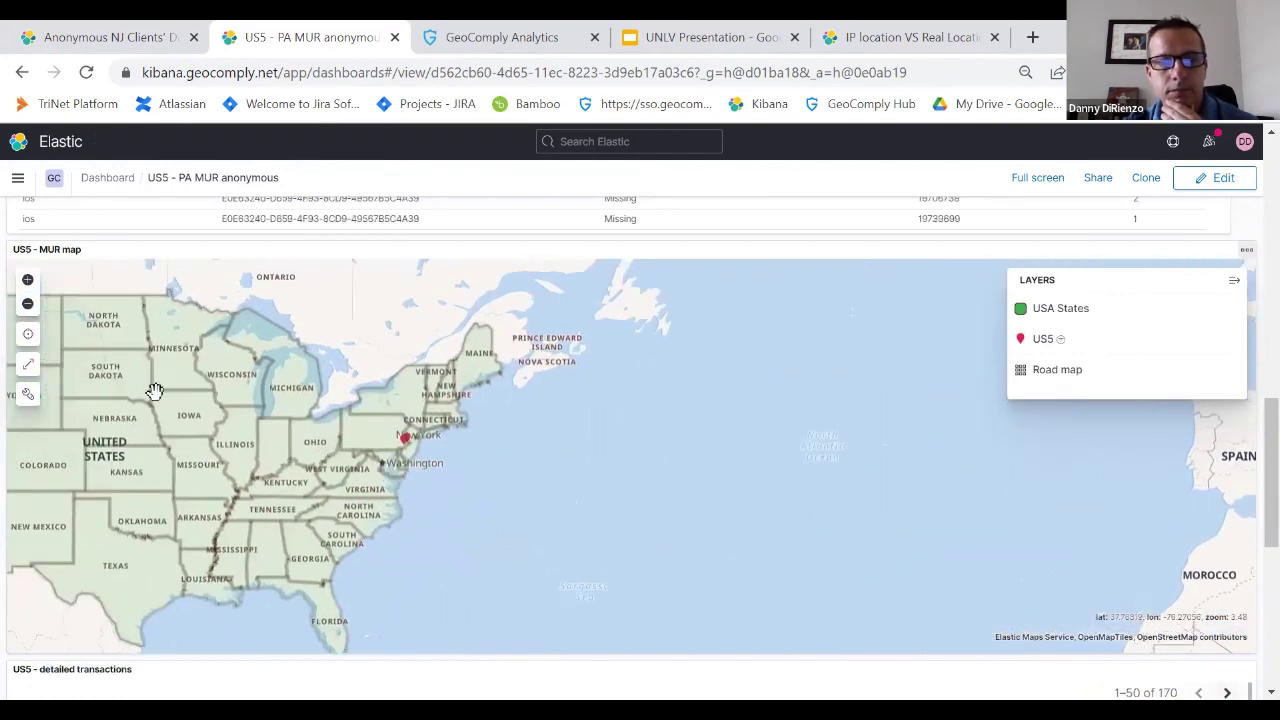
left_click(28, 281)
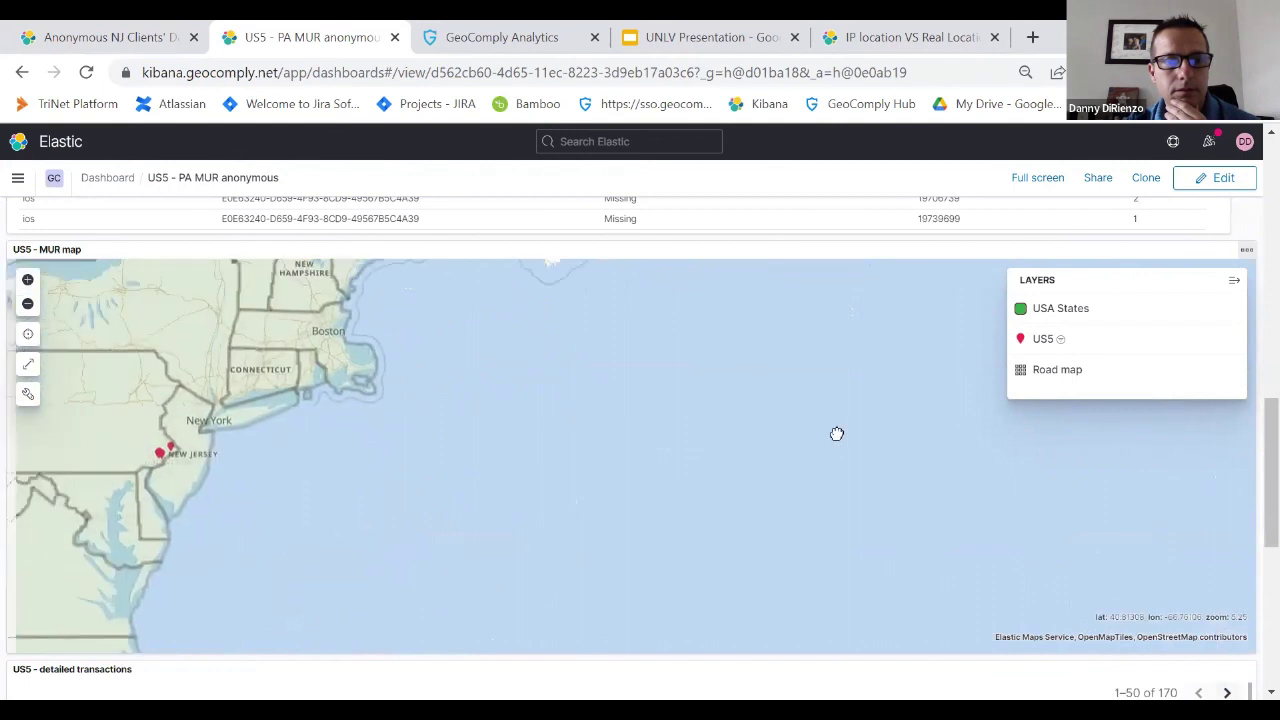
left_click_drag(166, 448, 531, 466)
left_click(27, 281)
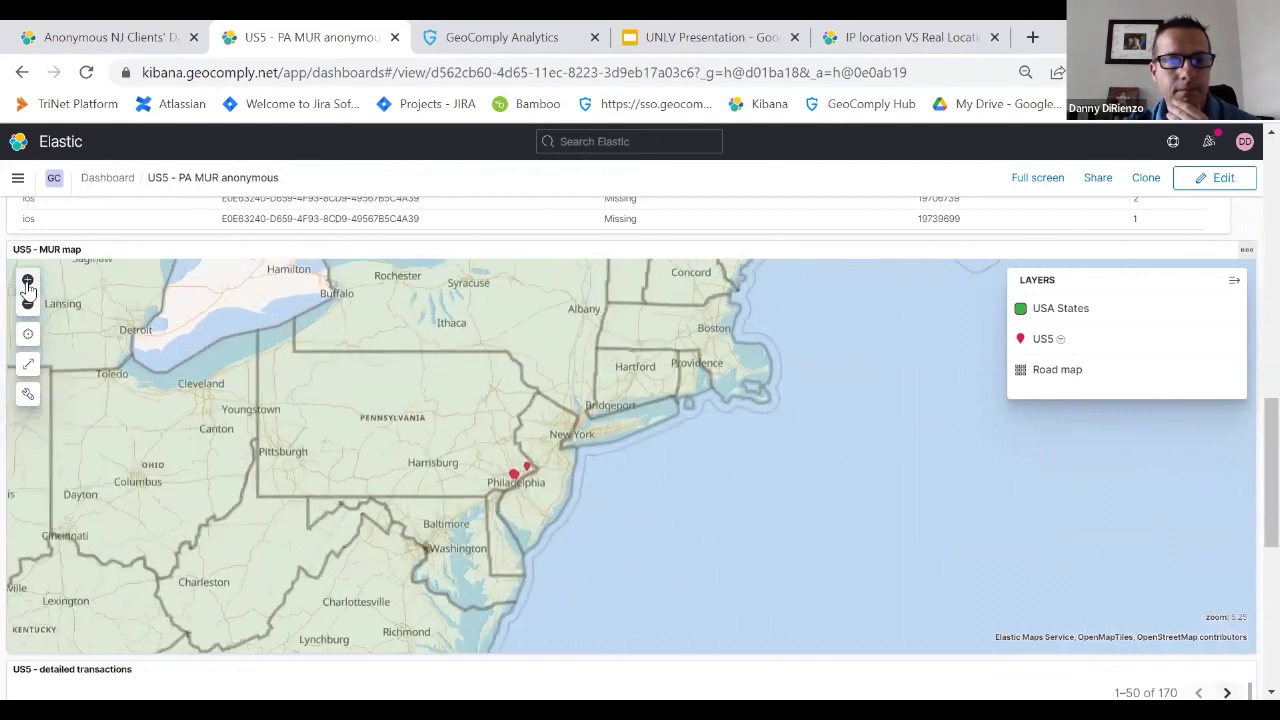
- Show the transaction details of the marker cluster beside Millbourne, west of Philadelphia, on the MUR map
scroll(470, 490, "up", 3)
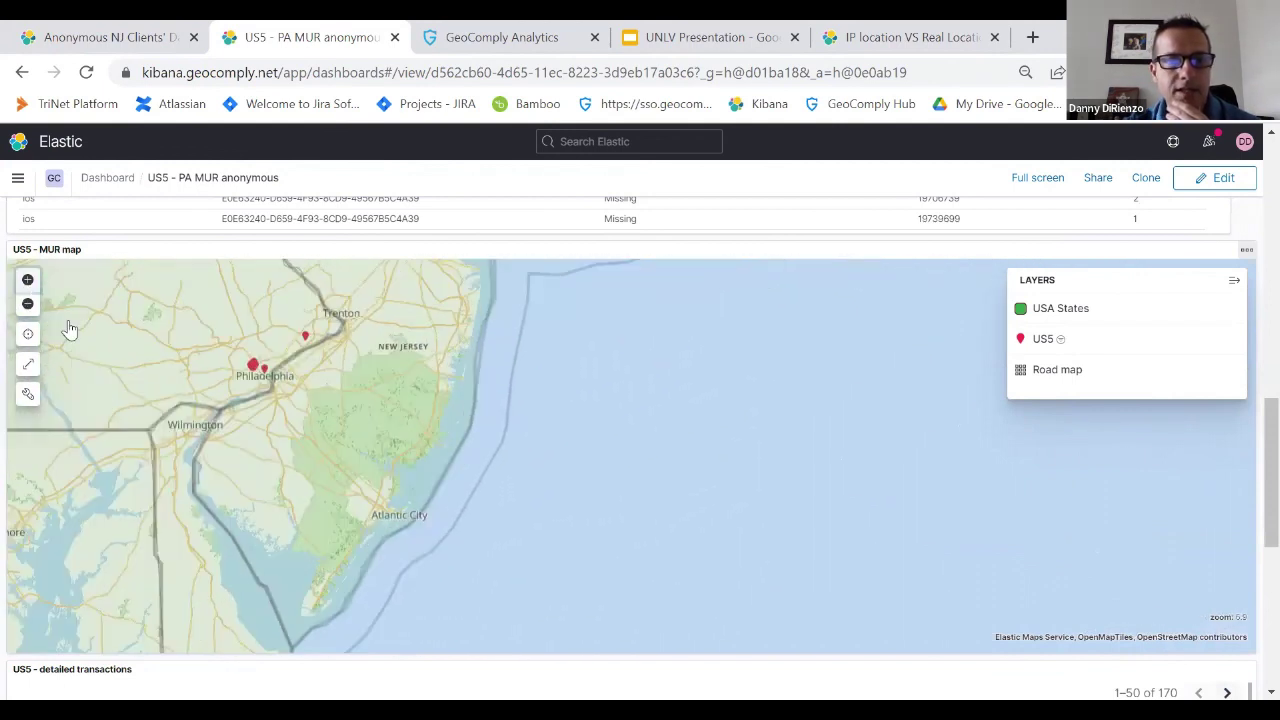
left_click_drag(489, 463, 611, 477)
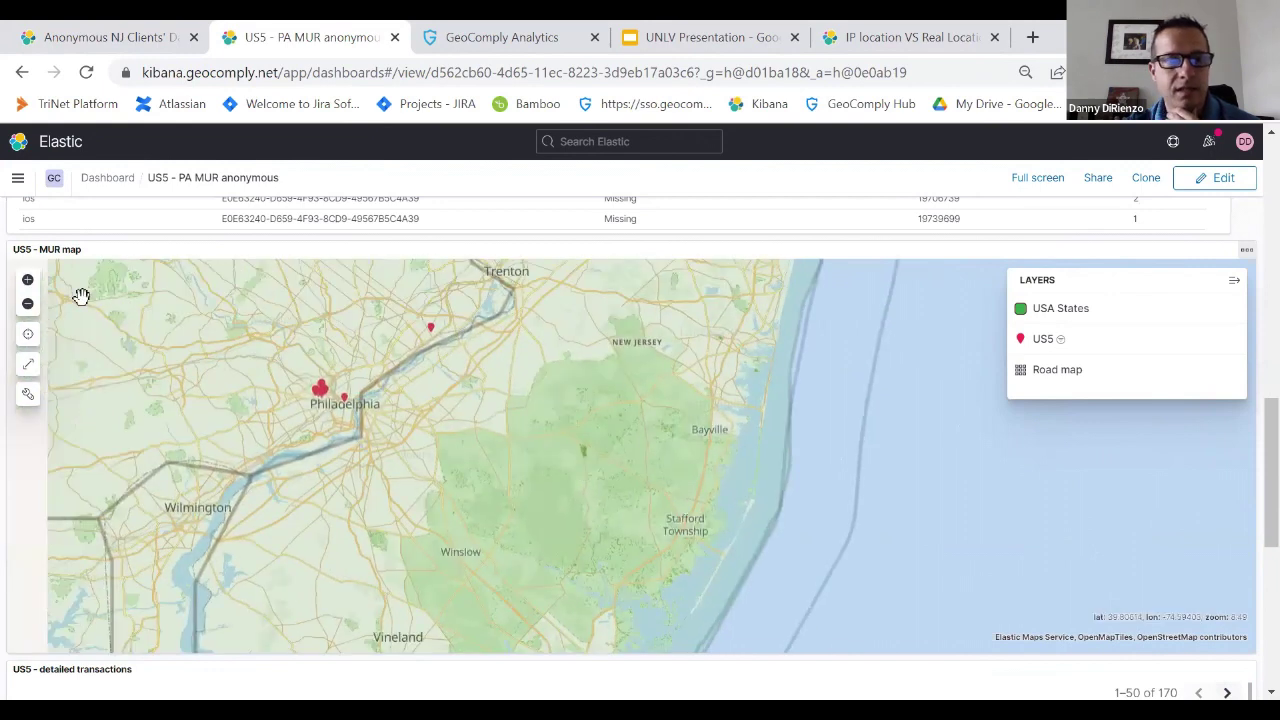
scroll(540, 465, "up", 3)
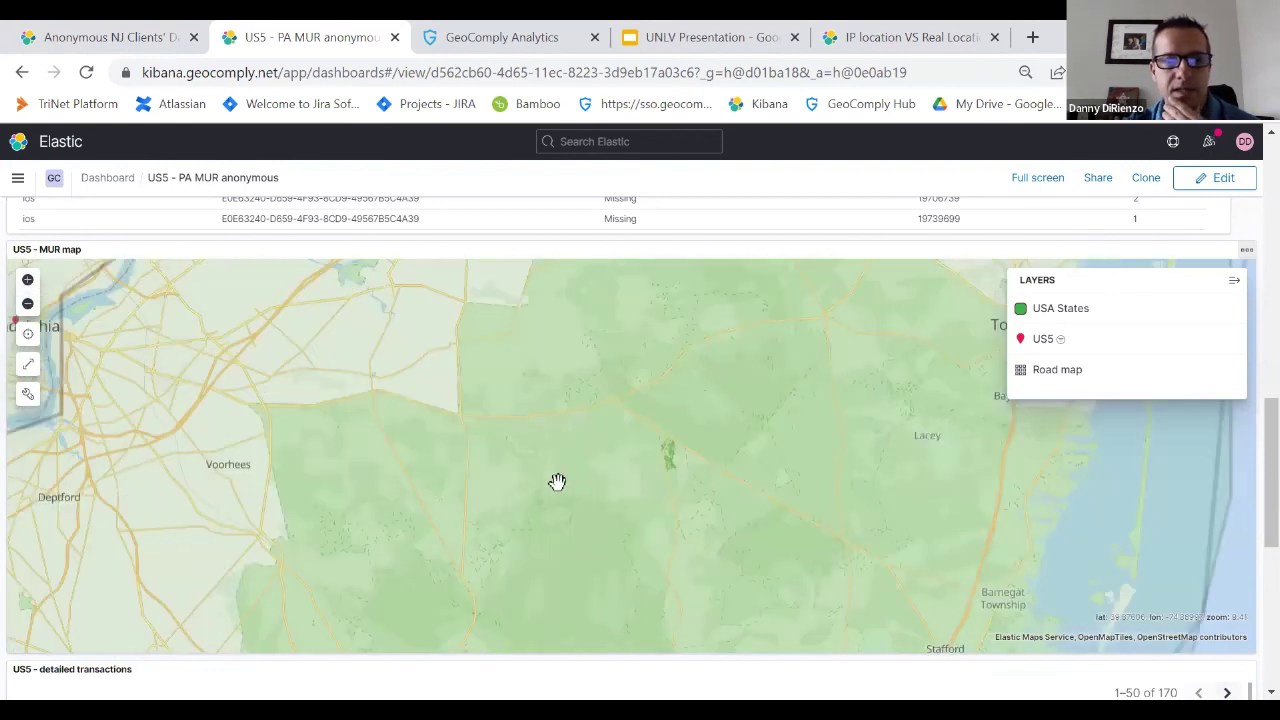
left_click_drag(558, 455, 952, 508)
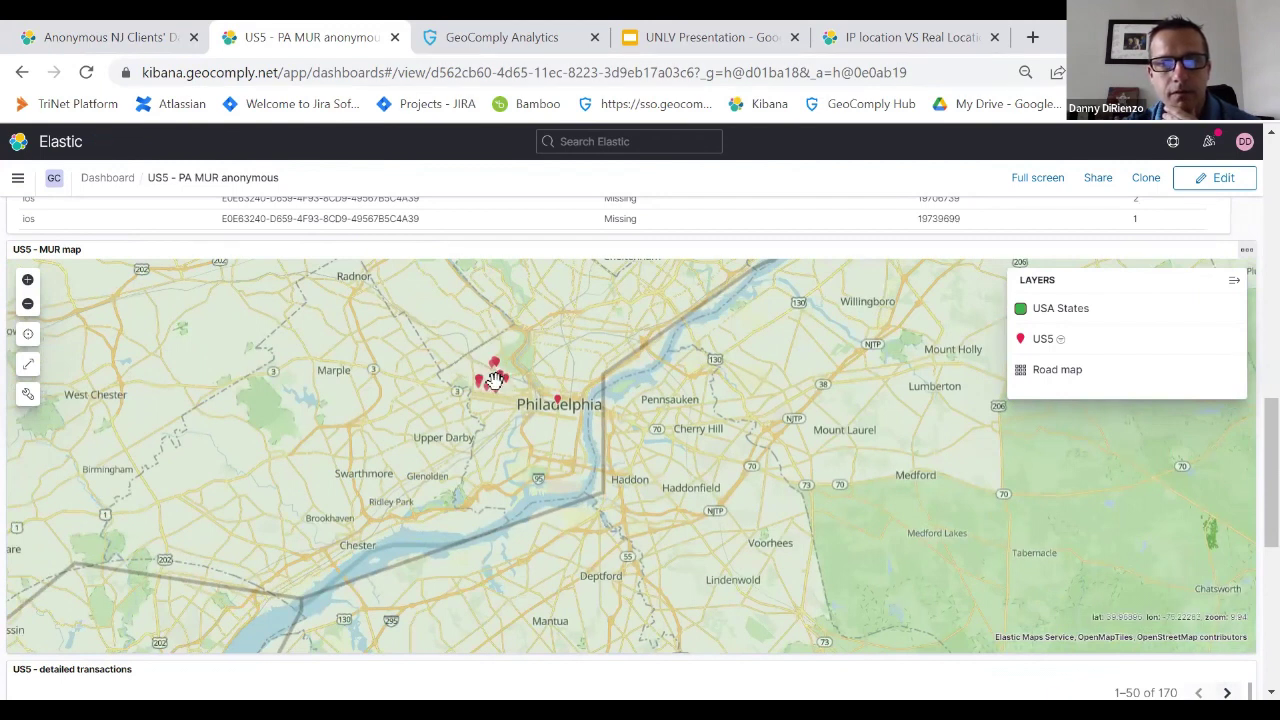
left_click(28, 281)
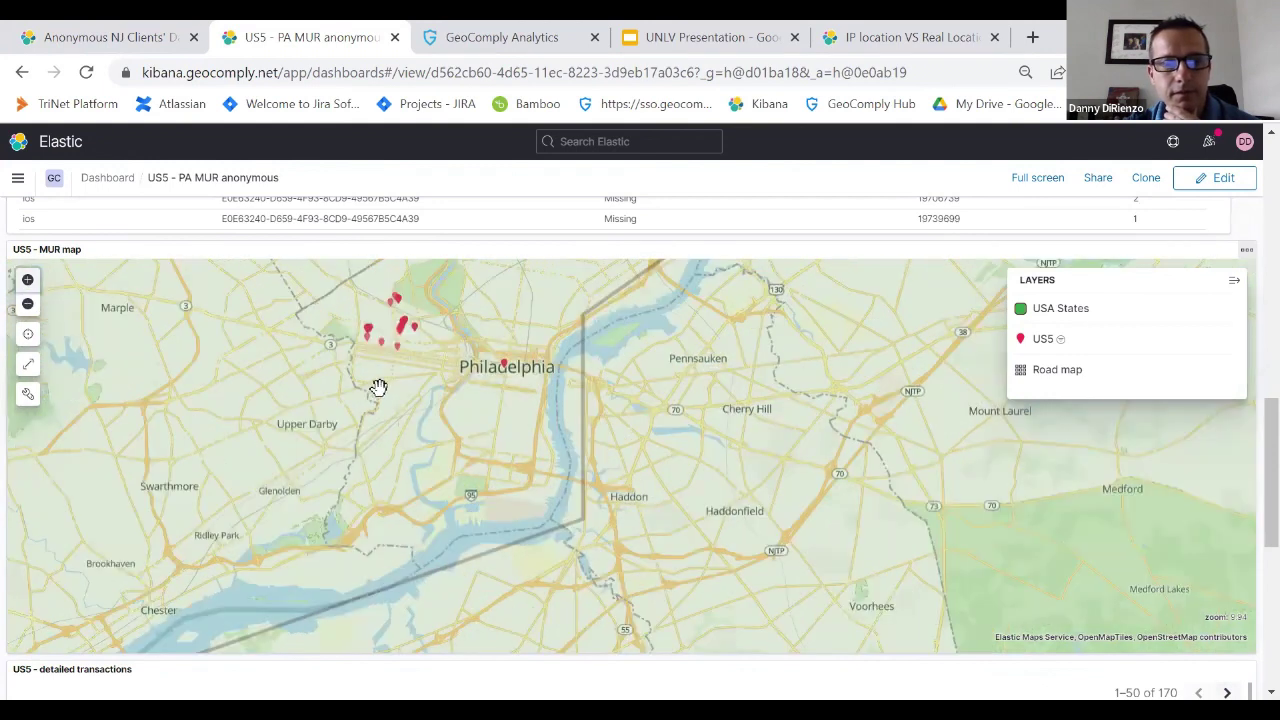
scroll(380, 386, "up", 1)
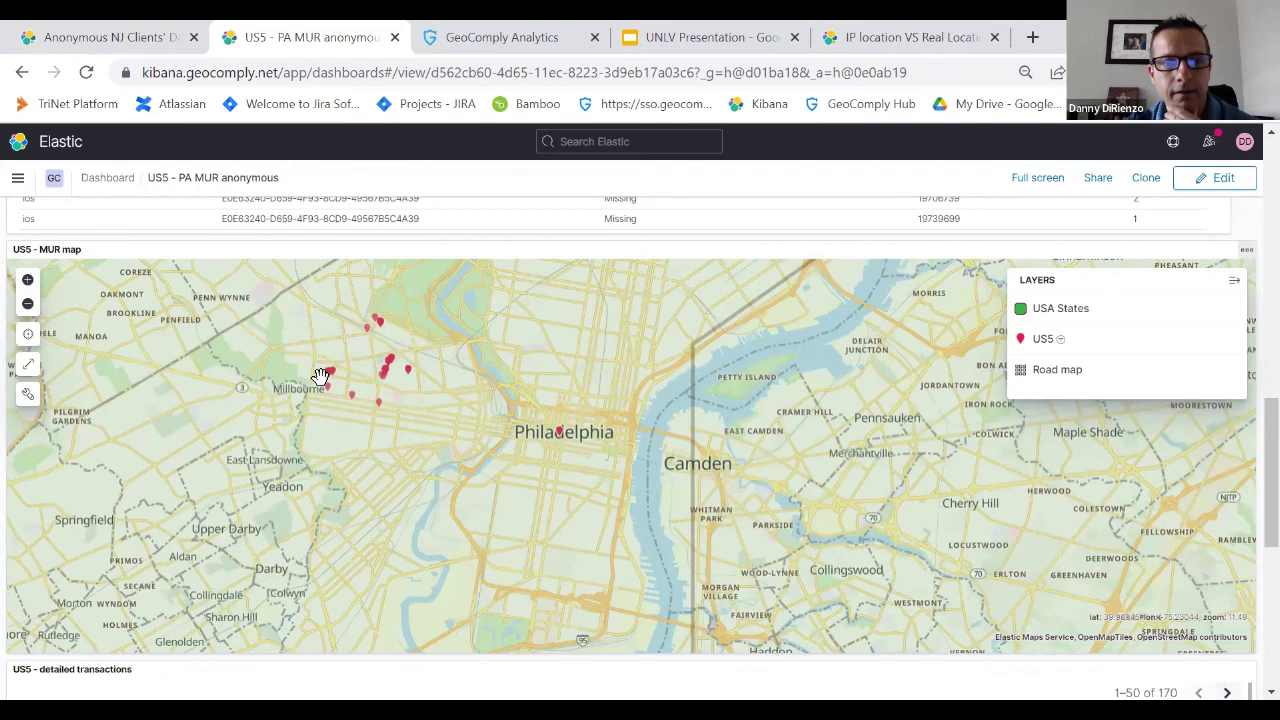
mouse_move(324, 371)
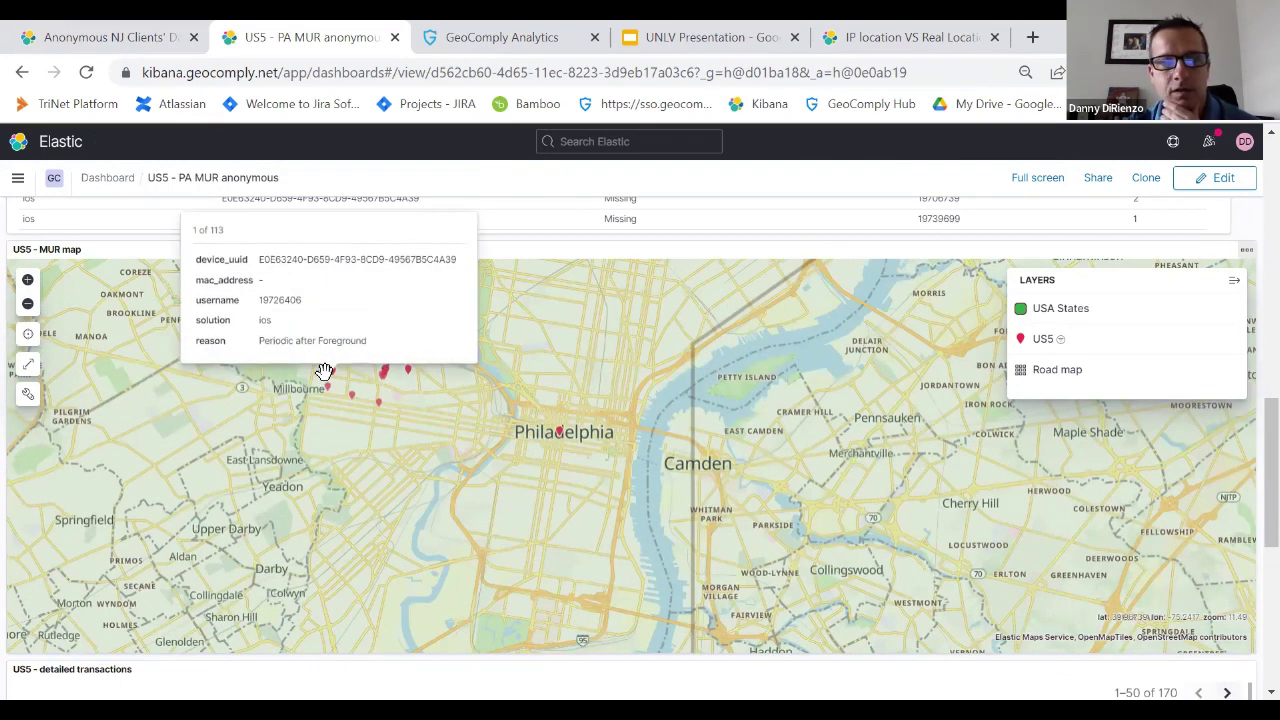
- Review the filtered device's records in the US5 - detailed transactions table and return to the Philadelphia markers
scroll(851, 491, "down", 3)
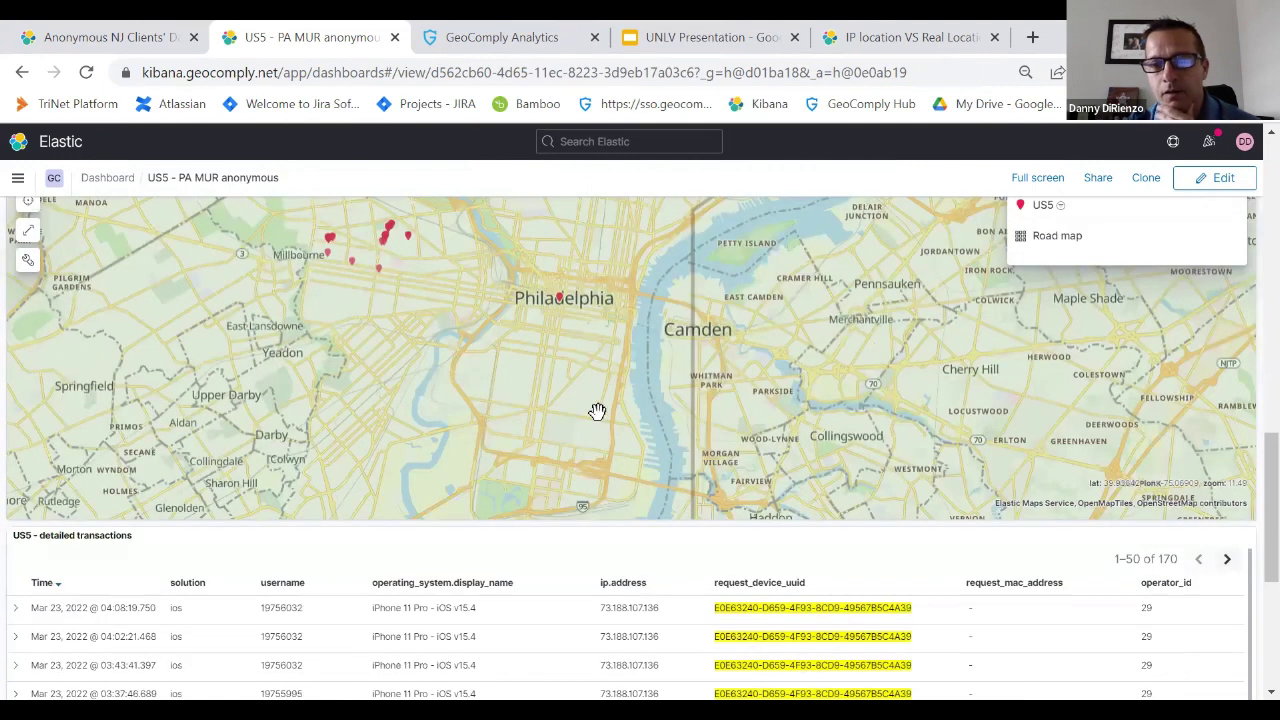
scroll(597, 412, "down", 1)
scroll(333, 379, "up", 4)
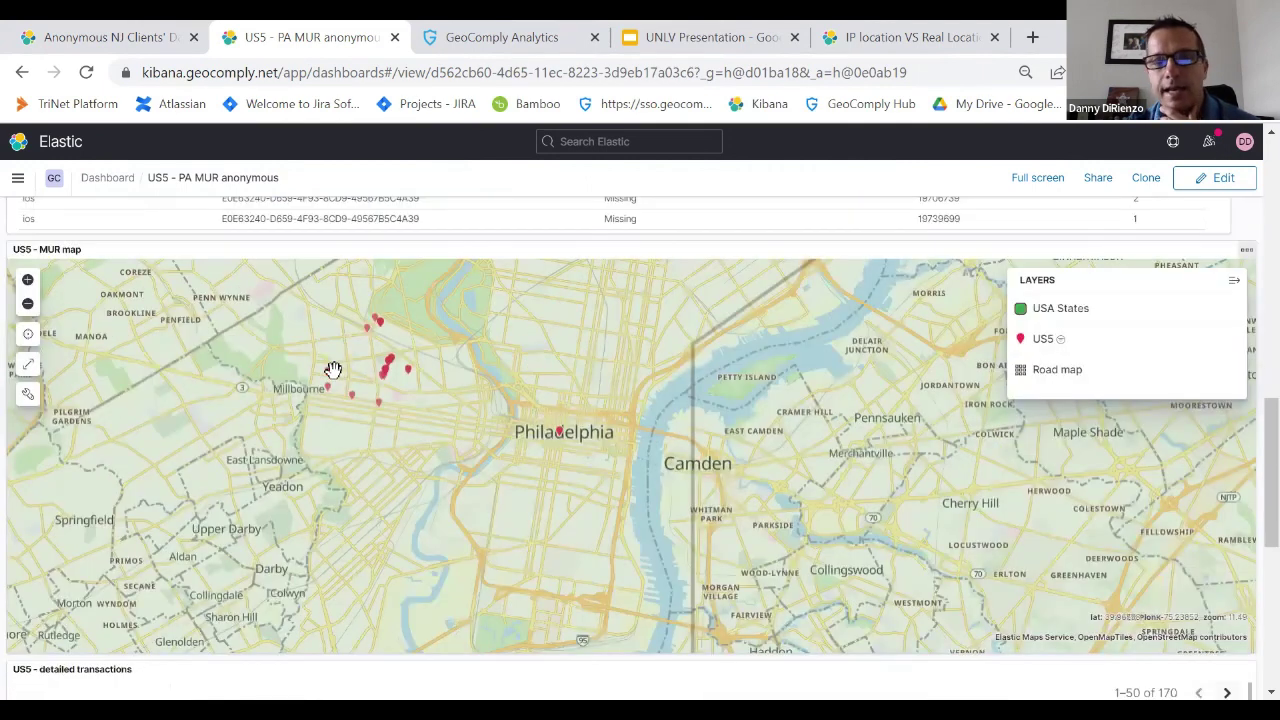